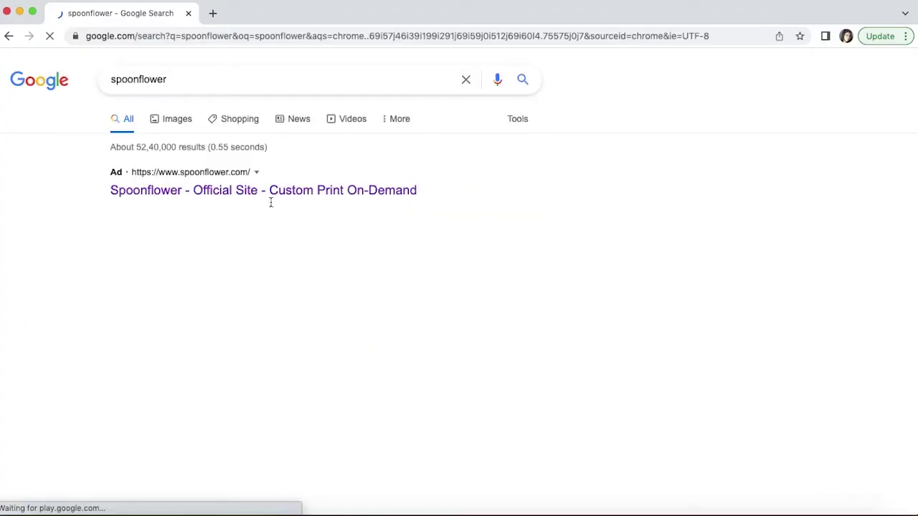
- Open the official Spoonflower site from the search results and go to its page for uploading a design
{"action": "left_click", "coordinate": [261, 194]}
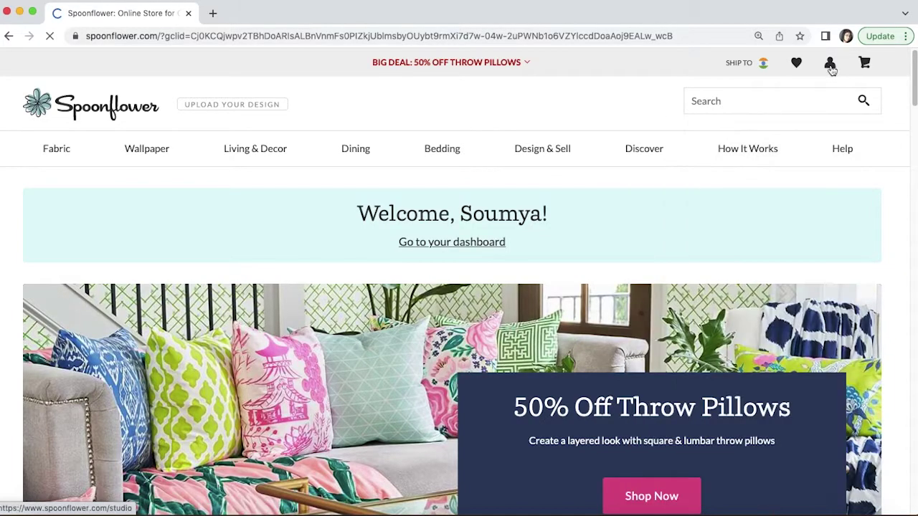
{"action": "mouse_move", "coordinate": [832, 69]}
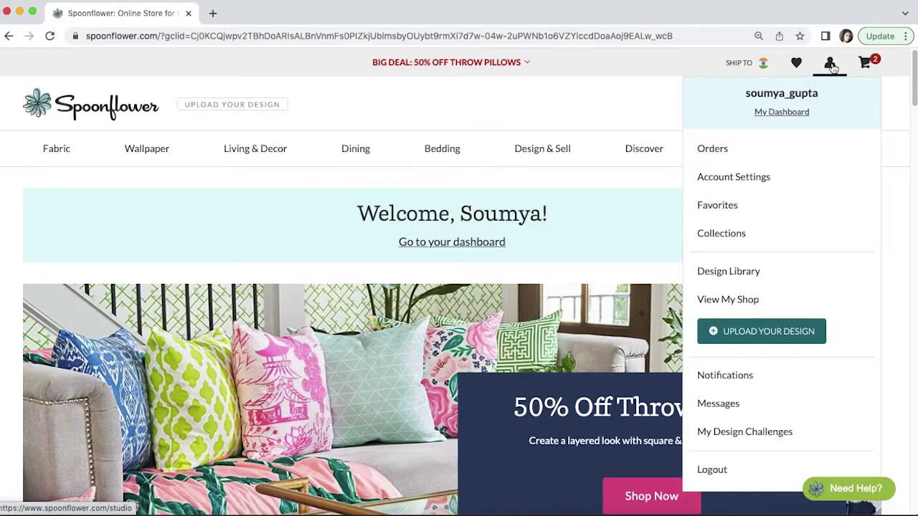
{"action": "mouse_move", "coordinate": [552, 154]}
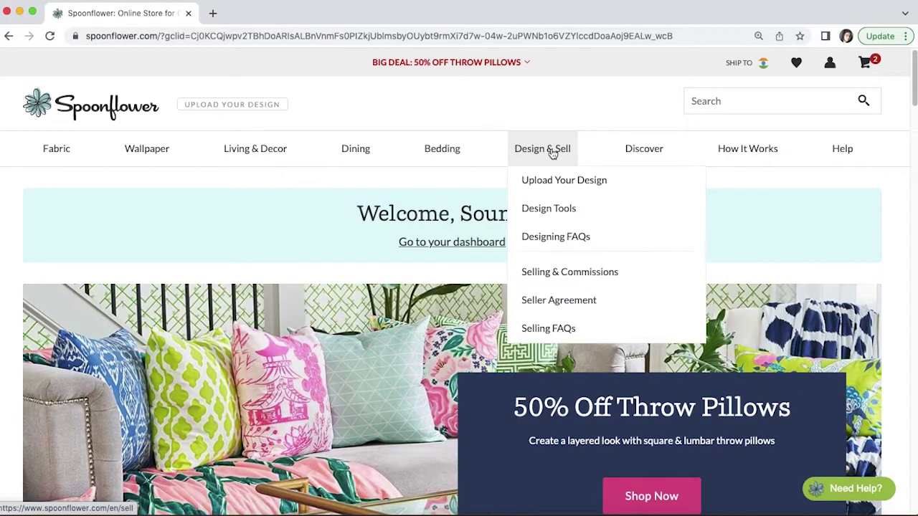
{"action": "left_click", "coordinate": [559, 184]}
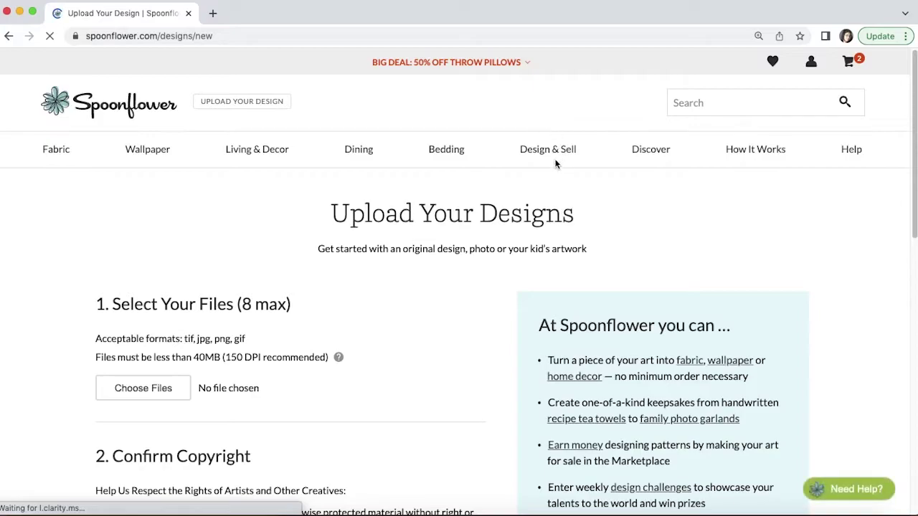
- Review the upload page's file count limit, accepted formats, size and DPI guidance, and the copyright confirmation terms
{"action": "left_click_drag", "start_coordinate": [915, 72], "coordinate": [915, 117]}
{"action": "left_click_drag", "start_coordinate": [249, 201], "coordinate": [294, 211]}
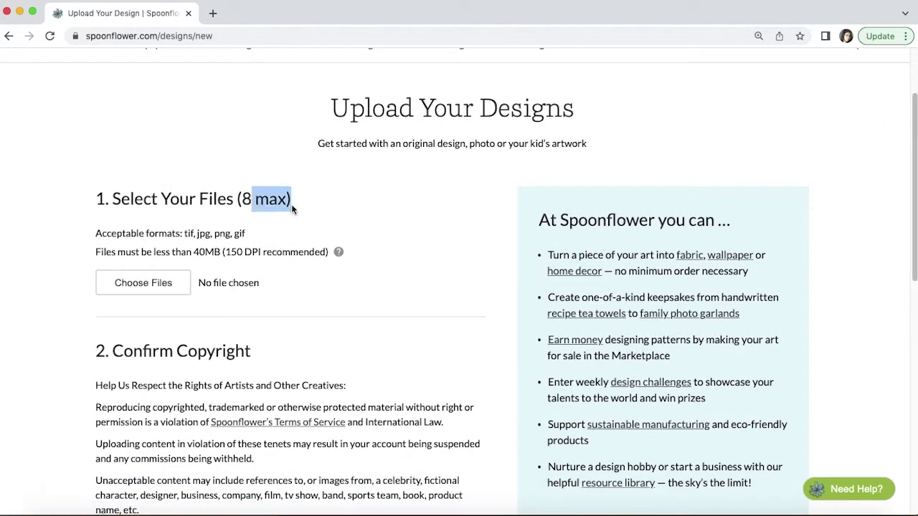
{"action": "left_click", "coordinate": [320, 190]}
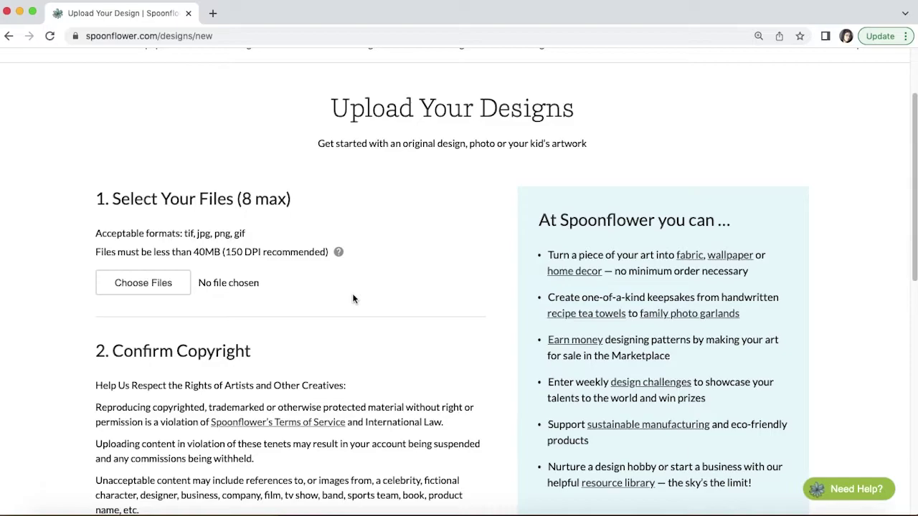
{"action": "left_click_drag", "start_coordinate": [231, 254], "coordinate": [262, 252]}
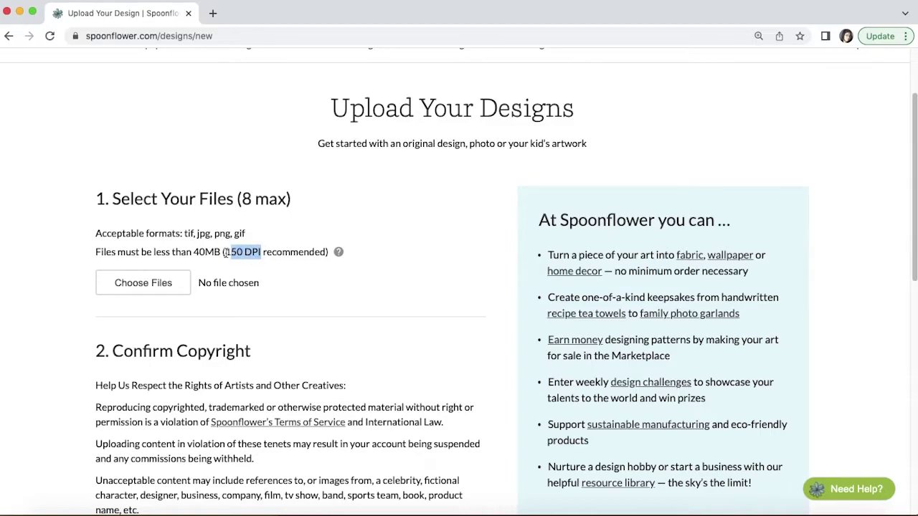
{"action": "left_click", "coordinate": [266, 256]}
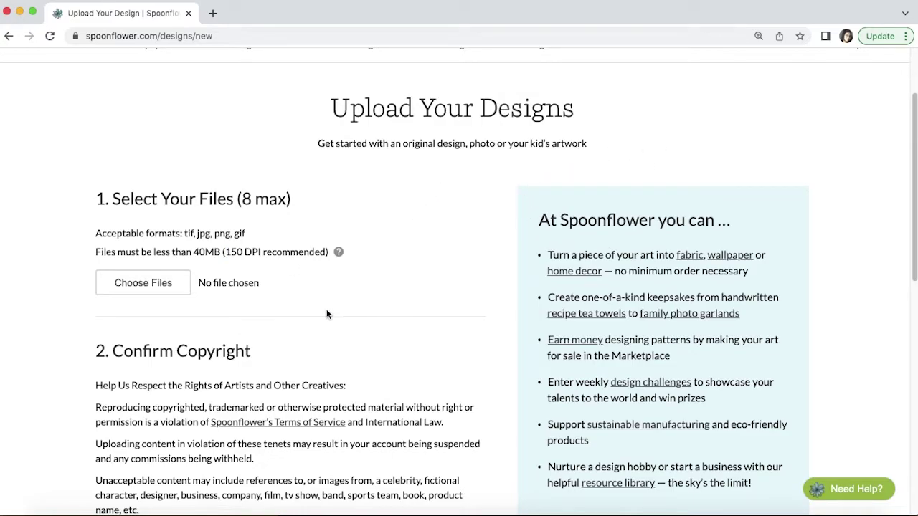
{"action": "scroll", "coordinate": [579, 251], "scroll_direction": "down", "scroll_amount": 5}
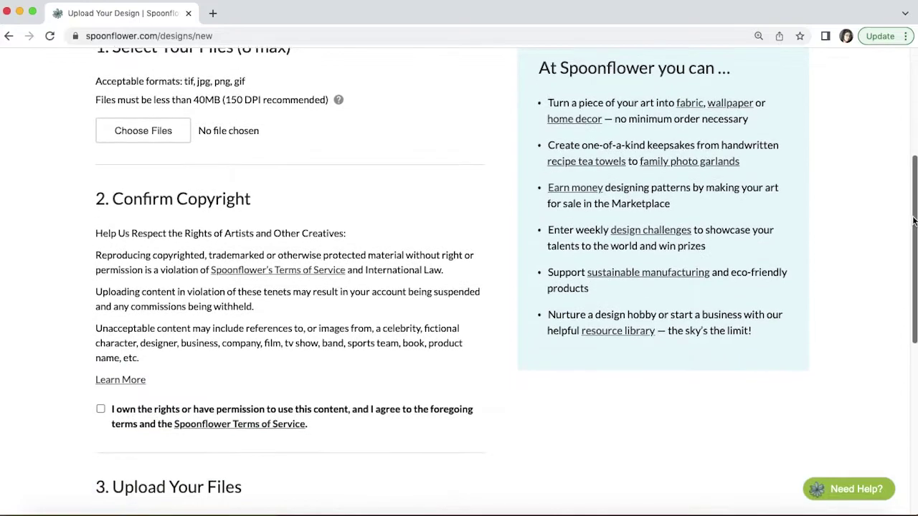
{"action": "left_click_drag", "start_coordinate": [114, 214], "coordinate": [252, 205]}
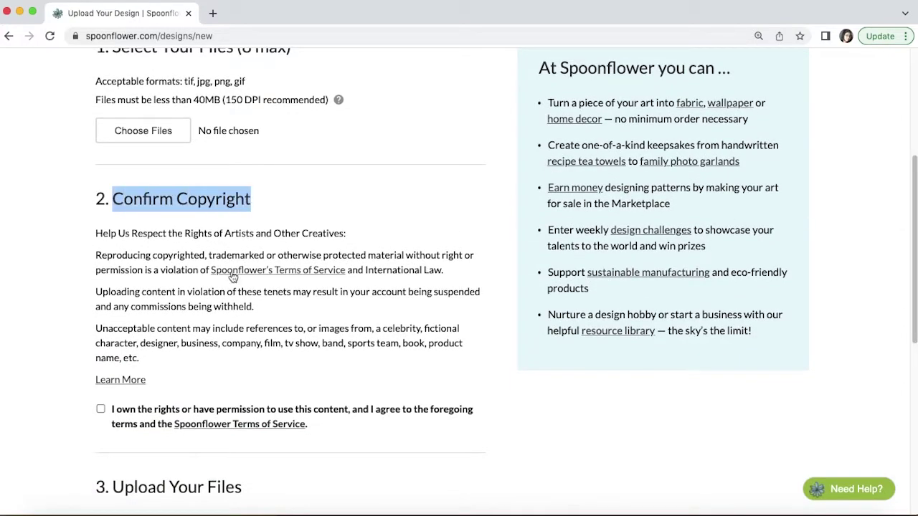
{"action": "left_click", "coordinate": [319, 352]}
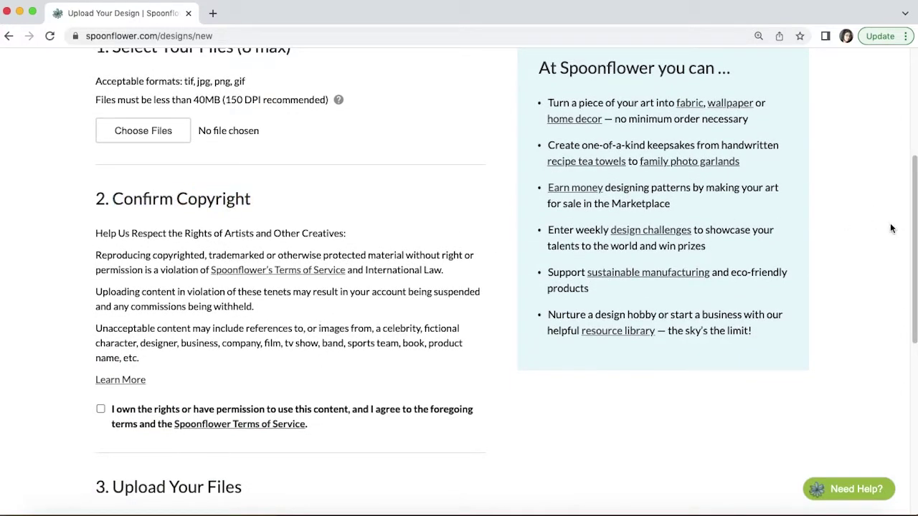
{"action": "left_click_drag", "start_coordinate": [912, 215], "coordinate": [912, 222]}
{"action": "scroll", "coordinate": [293, 405], "scroll_direction": "up", "scroll_amount": 3}
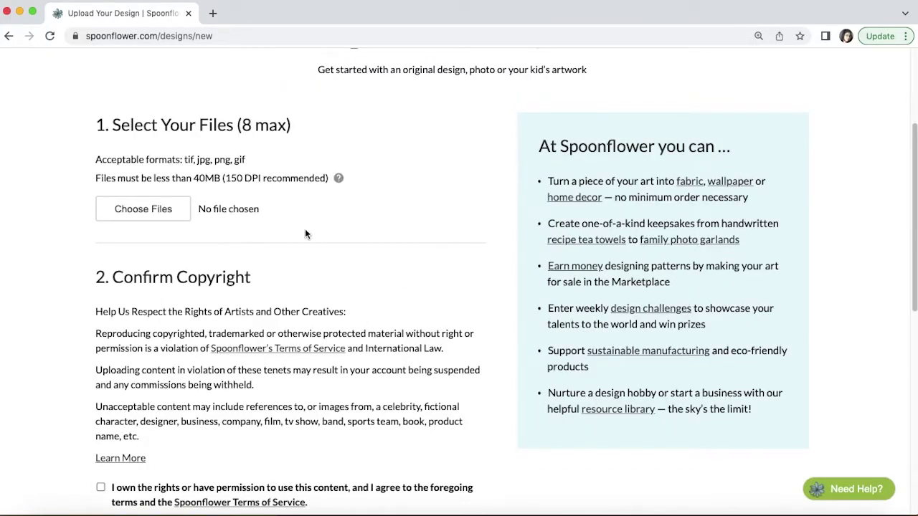
- Choose the file "8_Single flower outline on brown.png" from the "To upload" folder inside Working files' "Spoonflower shop" folder
{"action": "left_click", "coordinate": [175, 221]}
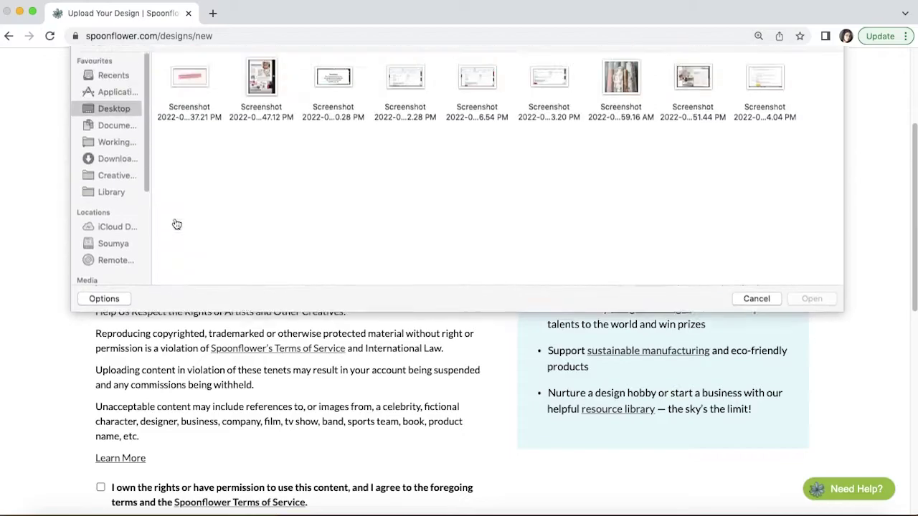
{"action": "left_click", "coordinate": [121, 163]}
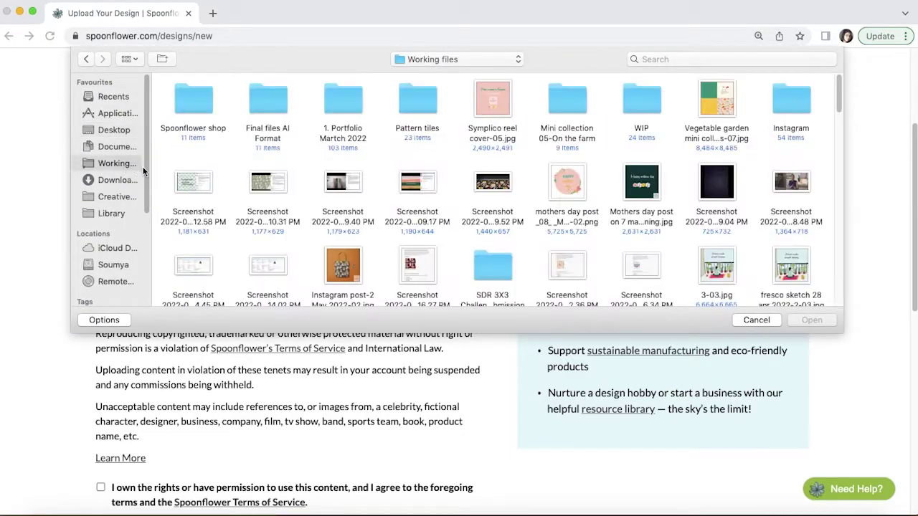
{"action": "left_click", "coordinate": [198, 104]}
{"action": "double_click", "coordinate": [198, 106]}
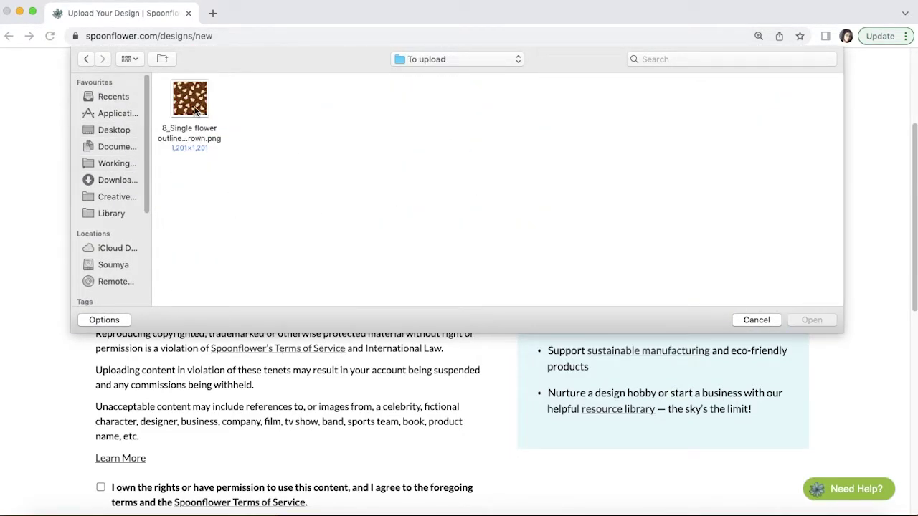
{"action": "left_click", "coordinate": [192, 105]}
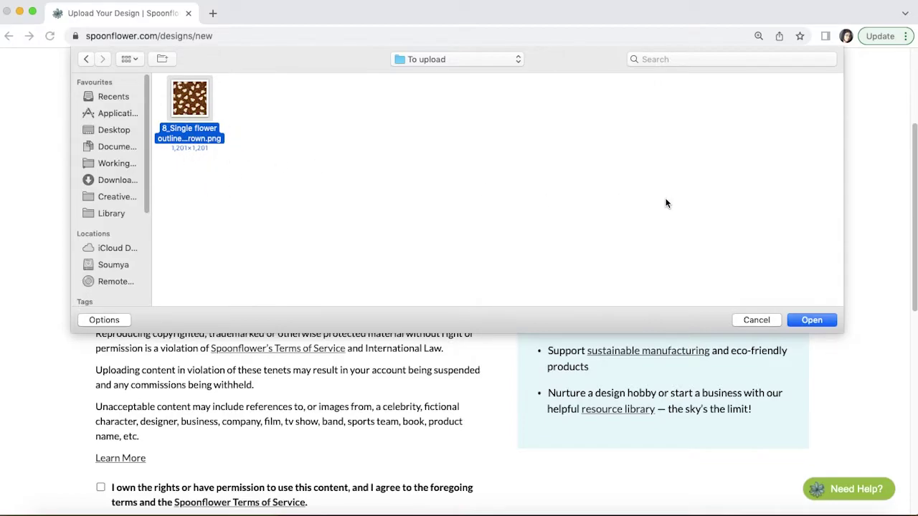
{"action": "left_click", "coordinate": [811, 321]}
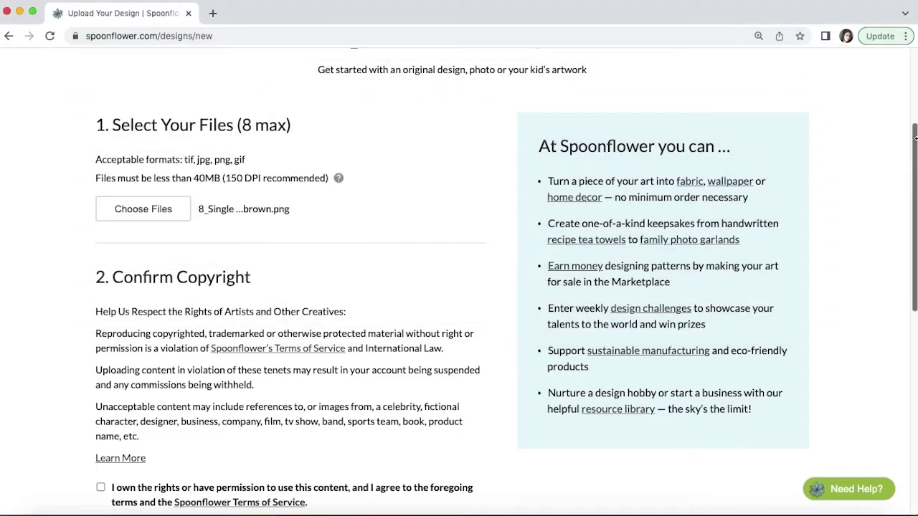
- Confirm ownership of the content rights and agreement to the Spoonflower Terms of Service, and upload the chosen design file
{"action": "scroll", "coordinate": [430, 229], "scroll_direction": "down", "scroll_amount": 5}
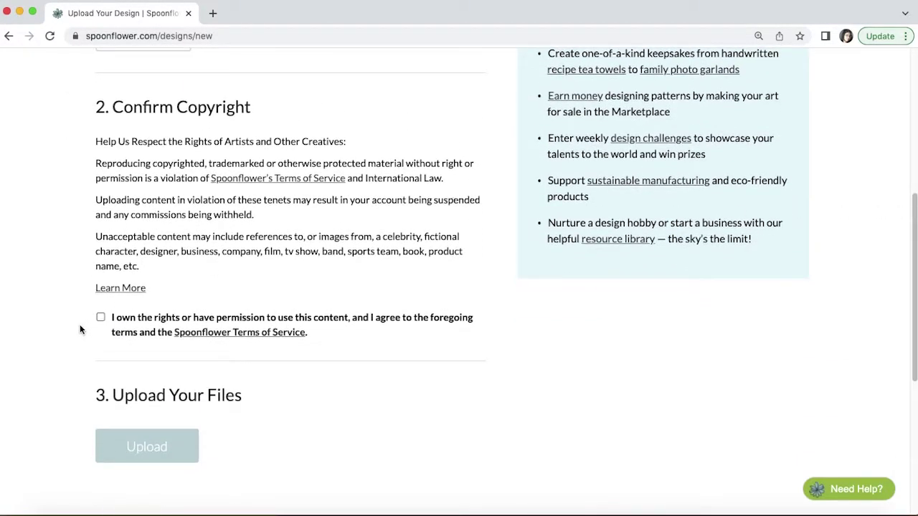
{"action": "left_click", "coordinate": [99, 318]}
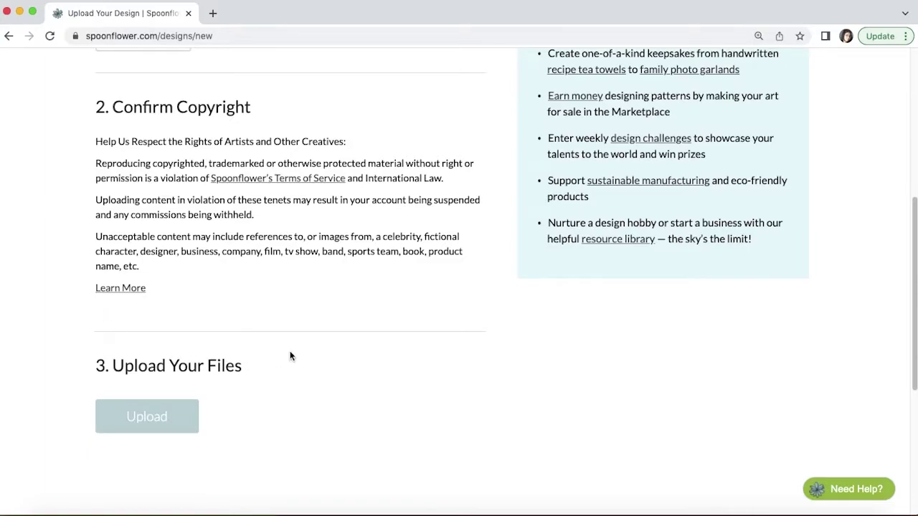
{"action": "left_click", "coordinate": [170, 458]}
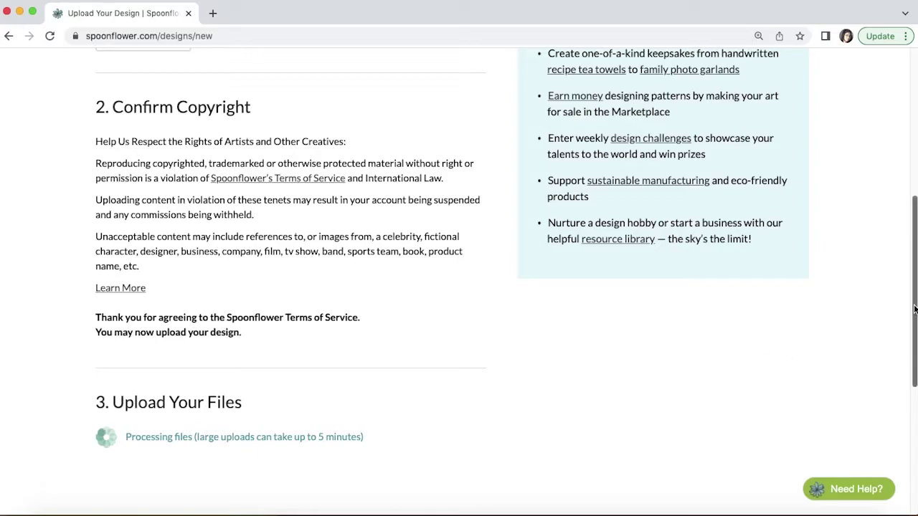
{"action": "left_click_drag", "start_coordinate": [913, 315], "coordinate": [908, 285]}
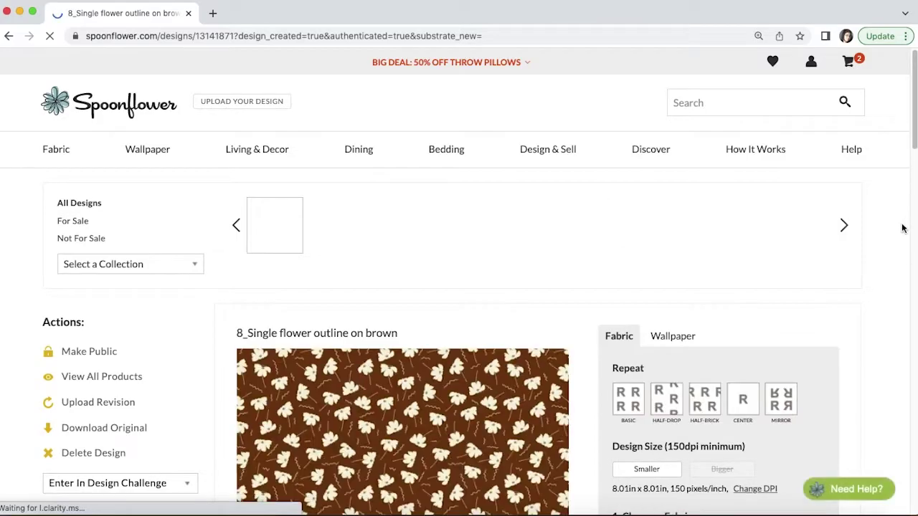
- Preview the flower design on fabric with the Half-Drop, Half-Brick, Center and Mirror repeats, and return the repeat to Basic
{"action": "left_click_drag", "start_coordinate": [914, 142], "coordinate": [915, 170]}
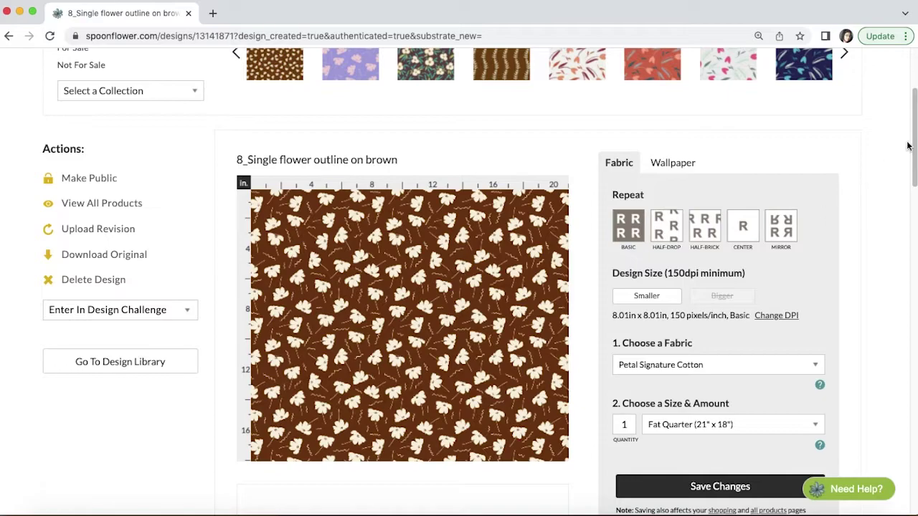
{"action": "left_click_drag", "start_coordinate": [913, 135], "coordinate": [913, 157]}
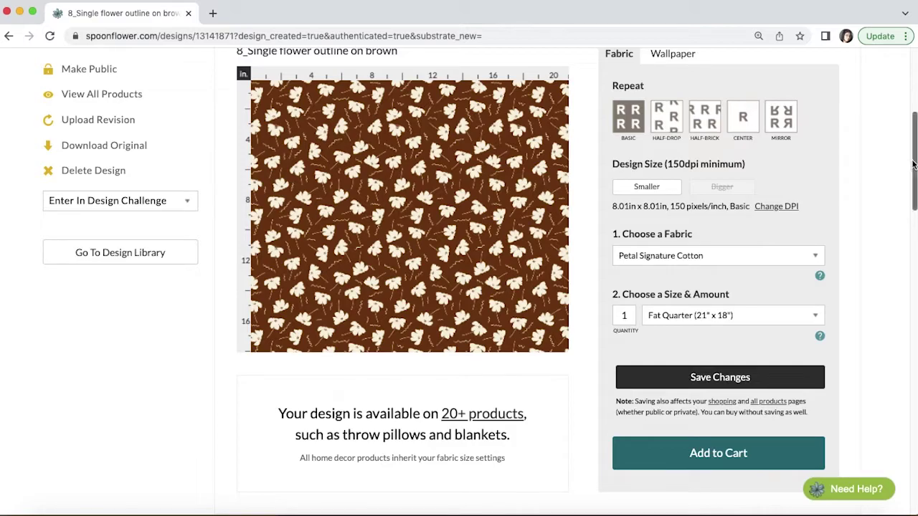
{"action": "left_click_drag", "start_coordinate": [914, 167], "coordinate": [914, 148]}
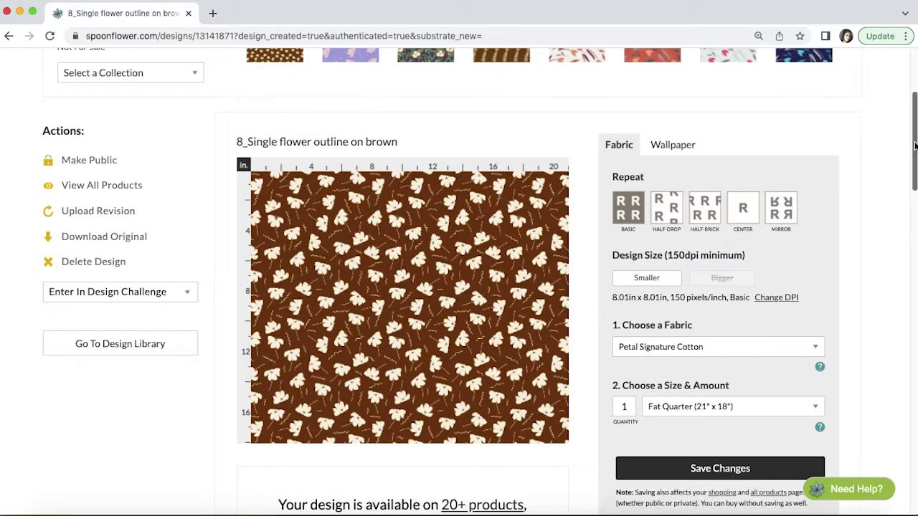
{"action": "scroll", "coordinate": [914, 146], "scroll_direction": "down", "scroll_amount": 1}
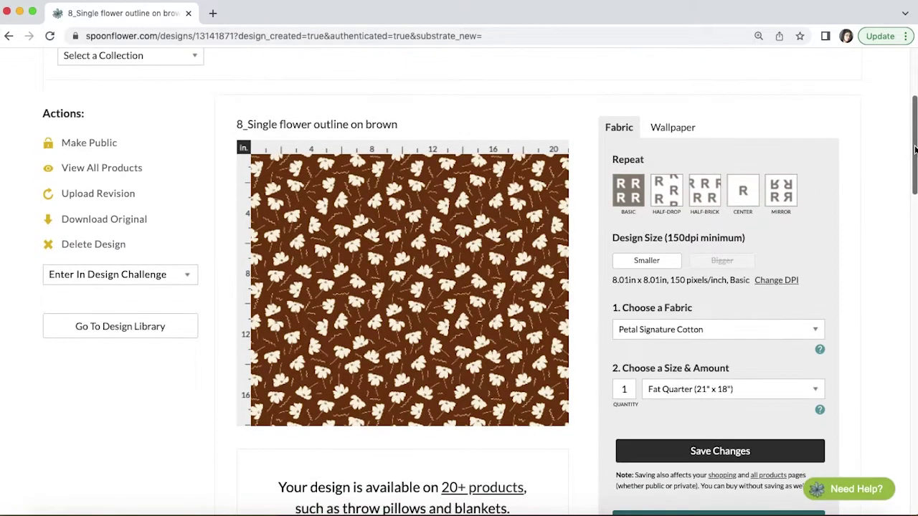
{"action": "left_click", "coordinate": [672, 193]}
{"action": "left_click", "coordinate": [703, 195]}
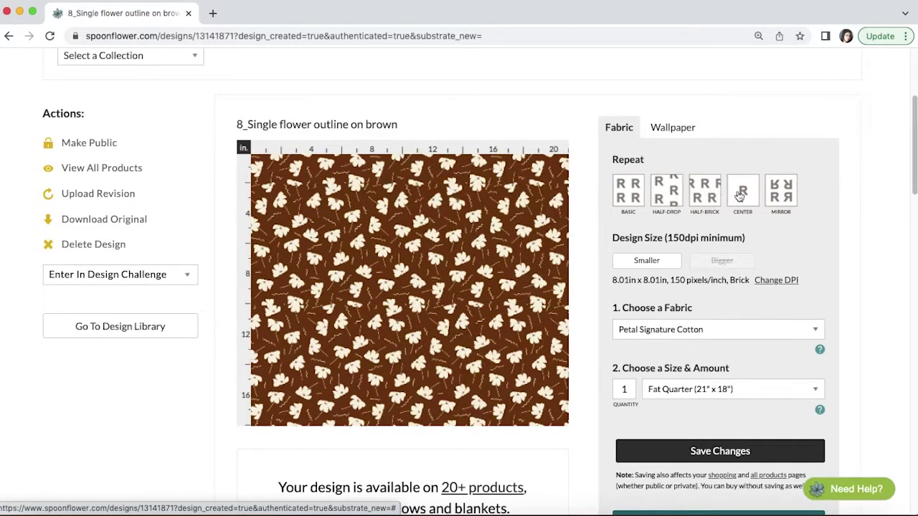
{"action": "left_click", "coordinate": [742, 195]}
{"action": "left_click", "coordinate": [784, 197]}
{"action": "left_click", "coordinate": [673, 196]}
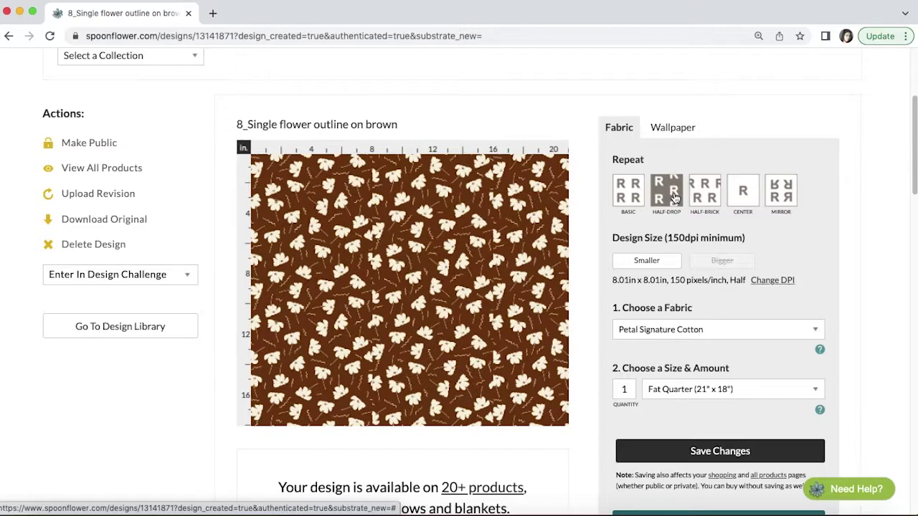
{"action": "left_click", "coordinate": [629, 198]}
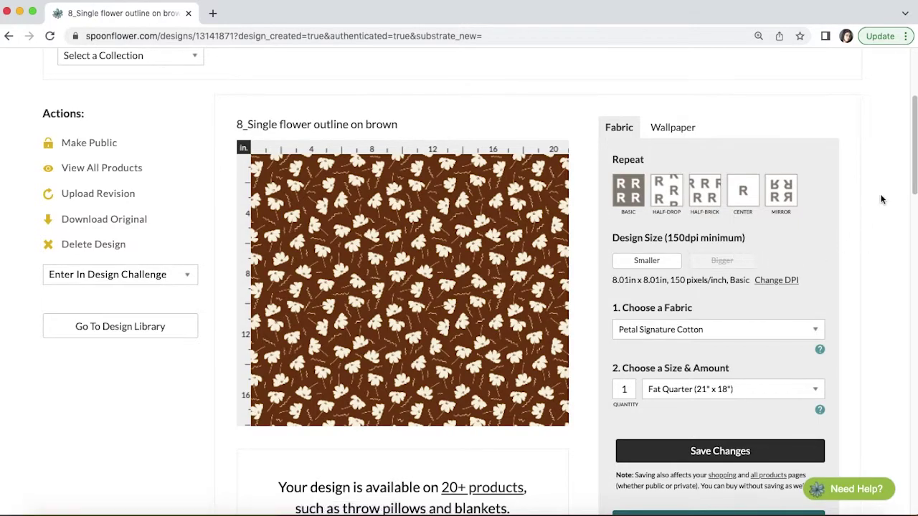
- Open the page showing all products for the design and examine its Wallpaper, Kitchen & Dining, Bedding and other product mockups
{"action": "scroll", "coordinate": [904, 185], "scroll_direction": "down", "scroll_amount": 2}
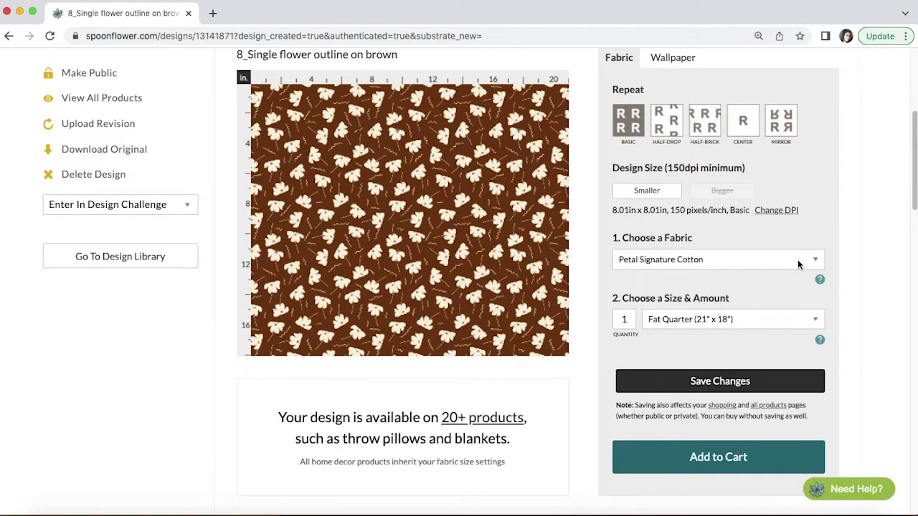
{"action": "scroll", "coordinate": [914, 188], "scroll_direction": "down", "scroll_amount": 1}
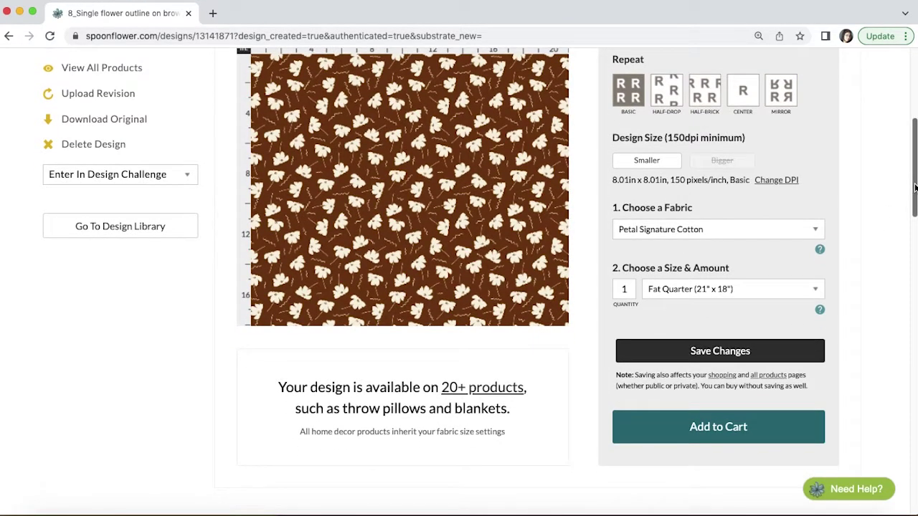
{"action": "left_click_drag", "start_coordinate": [915, 187], "coordinate": [914, 162]}
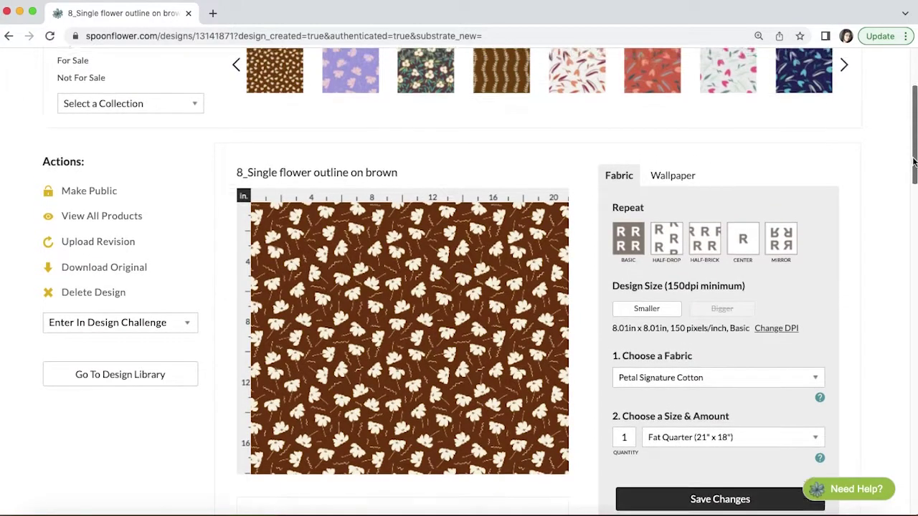
{"action": "scroll", "coordinate": [914, 162], "scroll_direction": "down", "scroll_amount": 2}
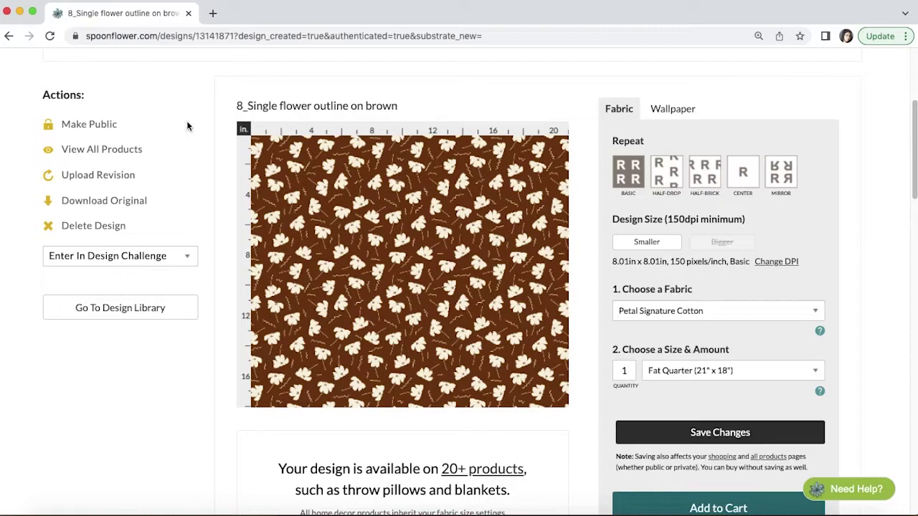
{"action": "left_click", "coordinate": [118, 149]}
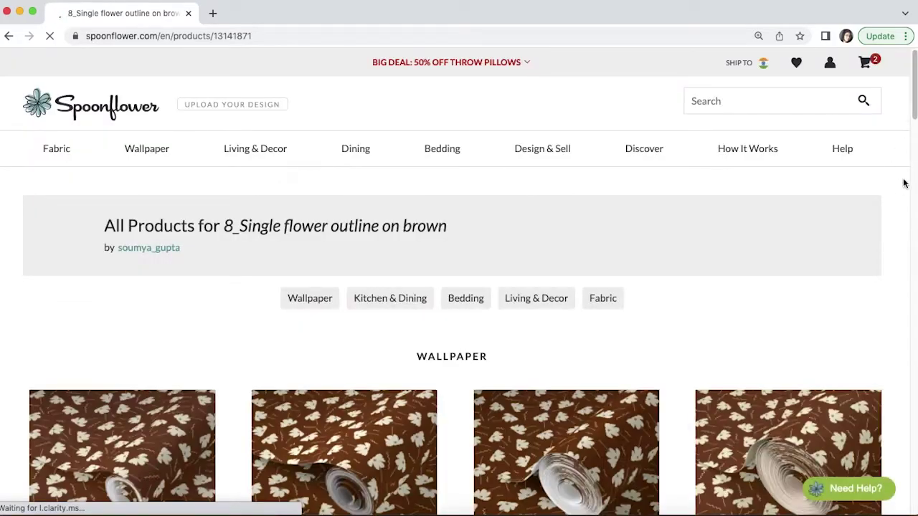
{"action": "left_click_drag", "start_coordinate": [915, 96], "coordinate": [915, 188]}
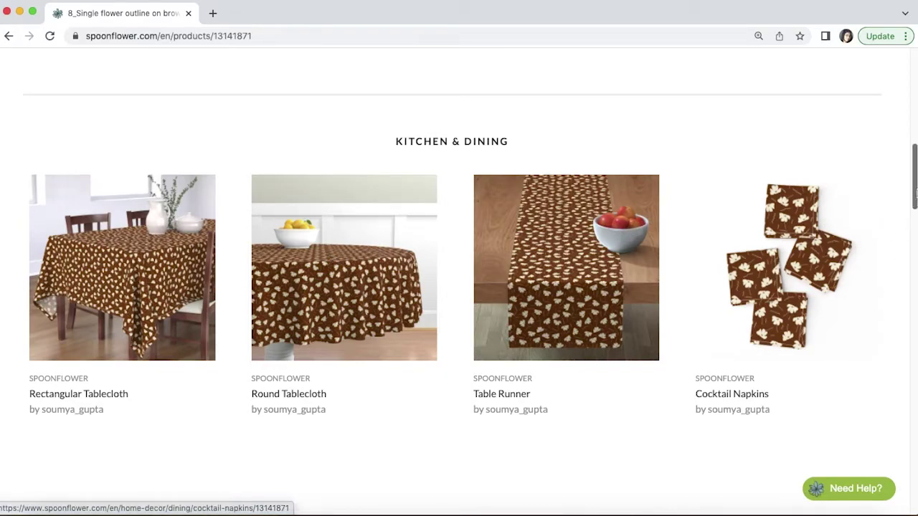
{"action": "scroll", "coordinate": [915, 192], "scroll_direction": "down", "scroll_amount": 10}
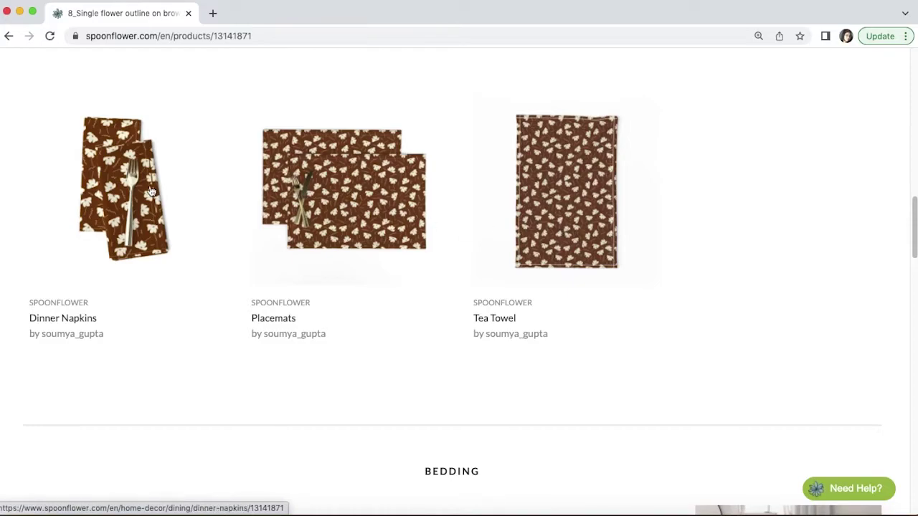
{"action": "scroll", "coordinate": [915, 281], "scroll_direction": "down", "scroll_amount": 5}
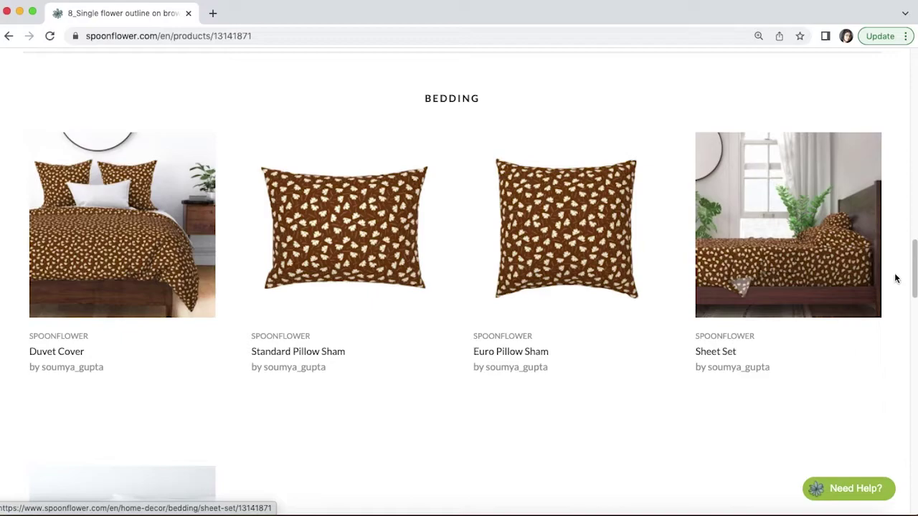
{"action": "left_click_drag", "start_coordinate": [914, 254], "coordinate": [911, 322]}
- Open the Throw Blanket product, view its second mockup image and product details, and return to the design's edit page
{"action": "left_click", "coordinate": [771, 212]}
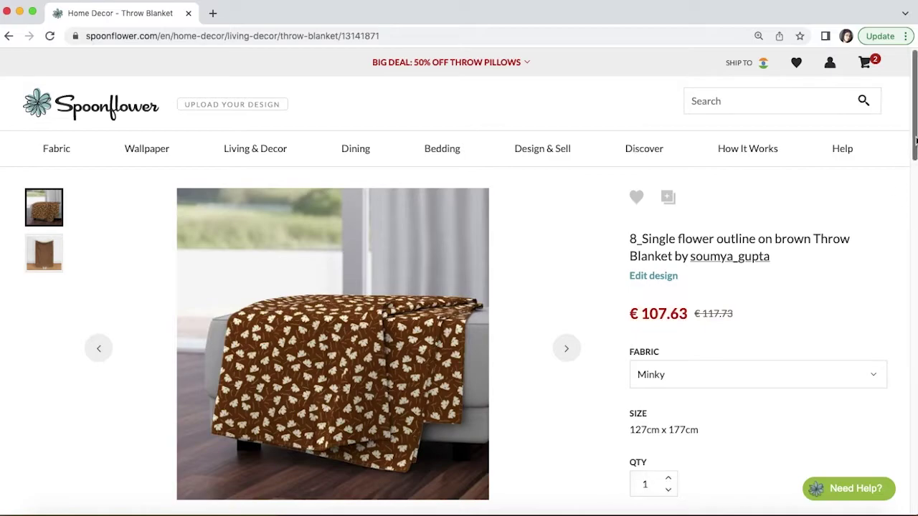
{"action": "scroll", "coordinate": [915, 146], "scroll_direction": "down", "scroll_amount": 1}
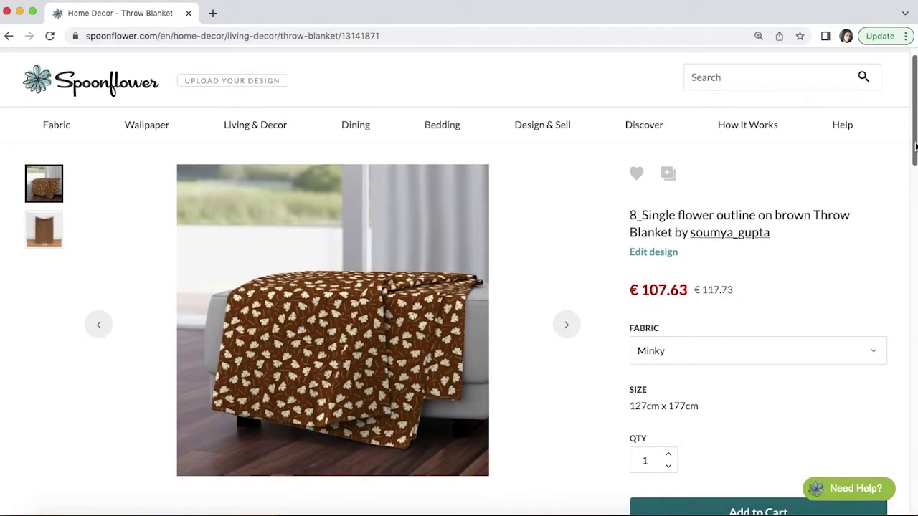
{"action": "left_click_drag", "start_coordinate": [915, 147], "coordinate": [915, 164]}
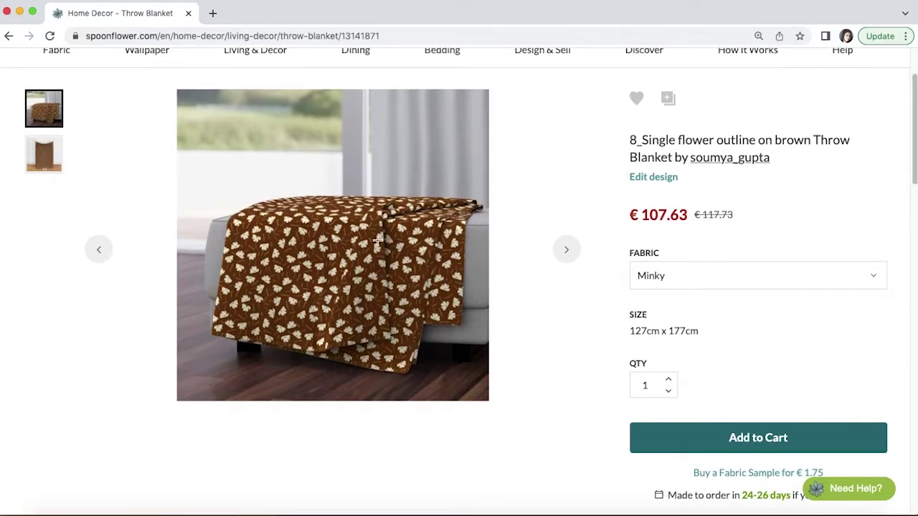
{"action": "mouse_move", "coordinate": [338, 239]}
{"action": "left_click", "coordinate": [566, 249]}
{"action": "left_click_drag", "start_coordinate": [915, 165], "coordinate": [915, 262]}
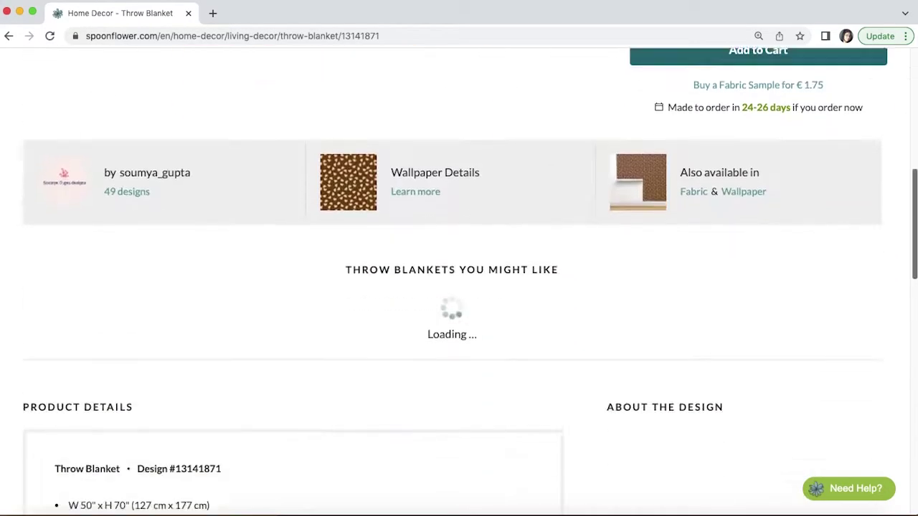
{"action": "scroll", "coordinate": [915, 223], "scroll_direction": "up", "scroll_amount": 10}
{"action": "left_click", "coordinate": [8, 36]}
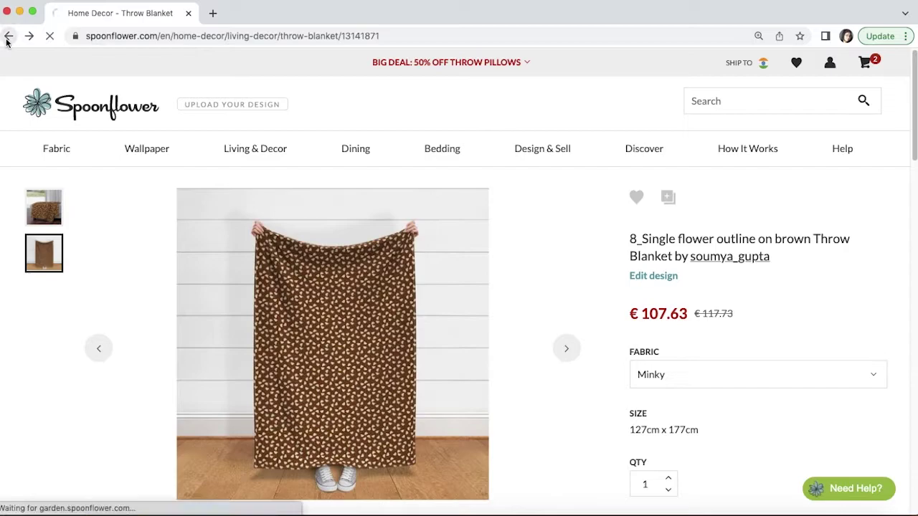
{"action": "left_click", "coordinate": [9, 36]}
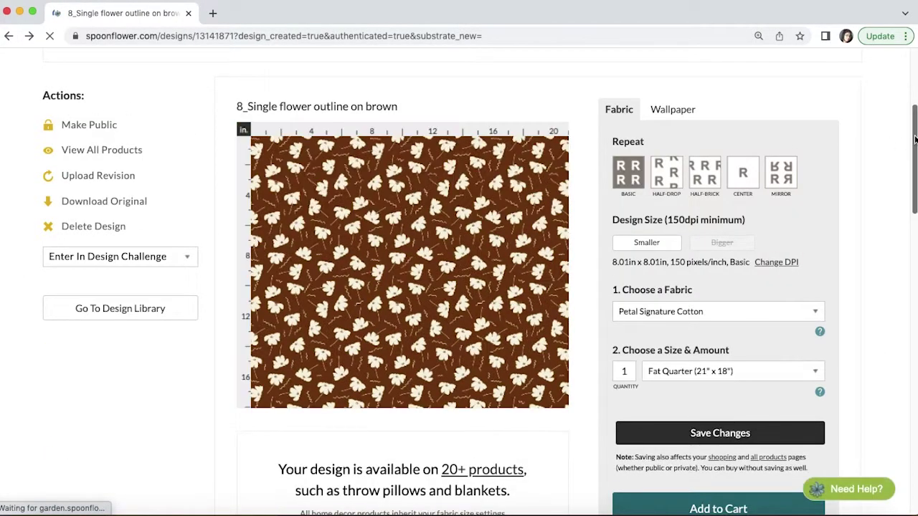
- Preview the design at smaller sizes, including 7in, 6in and 5.25in, and return it to 8.01in x 8.01in
{"action": "scroll", "coordinate": [392, 230], "scroll_direction": "down", "scroll_amount": 1}
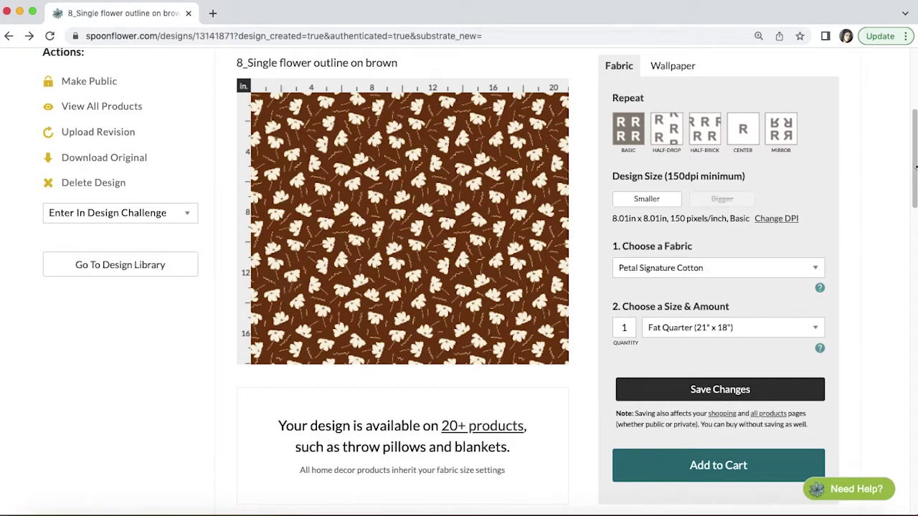
{"action": "scroll", "coordinate": [879, 185], "scroll_direction": "down", "scroll_amount": 1}
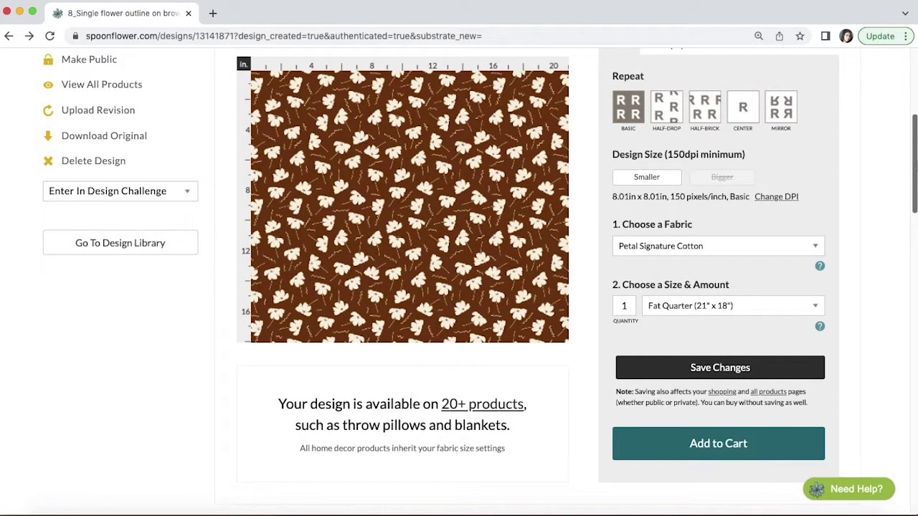
{"action": "scroll", "coordinate": [645, 215], "scroll_direction": "up", "scroll_amount": 1}
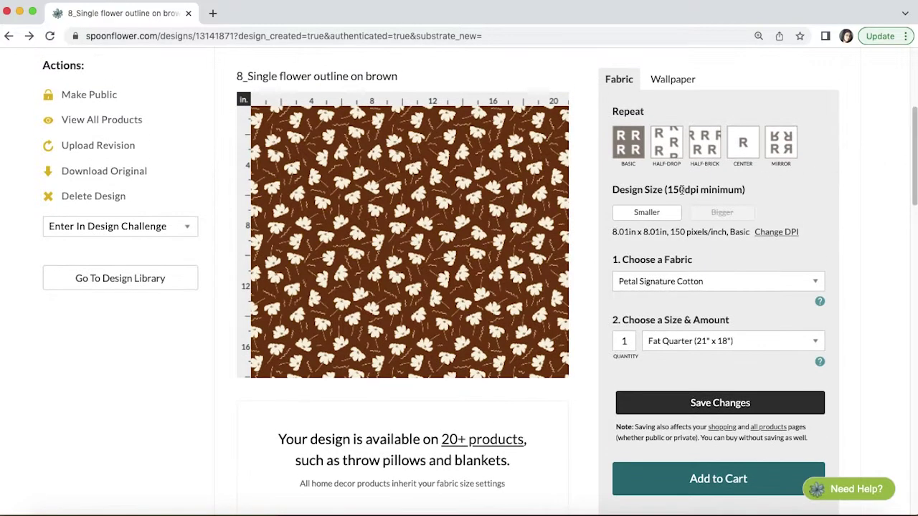
{"action": "left_click", "coordinate": [654, 214]}
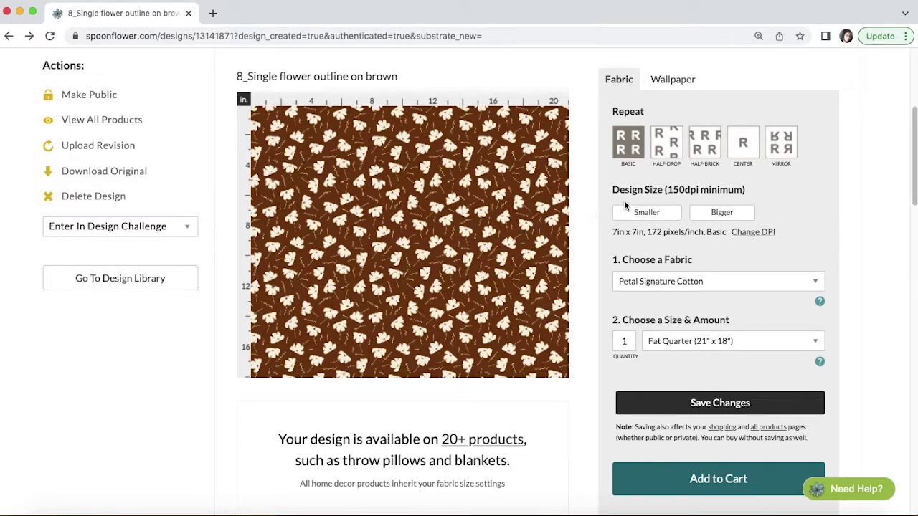
{"action": "left_click_drag", "start_coordinate": [667, 190], "coordinate": [742, 191]}
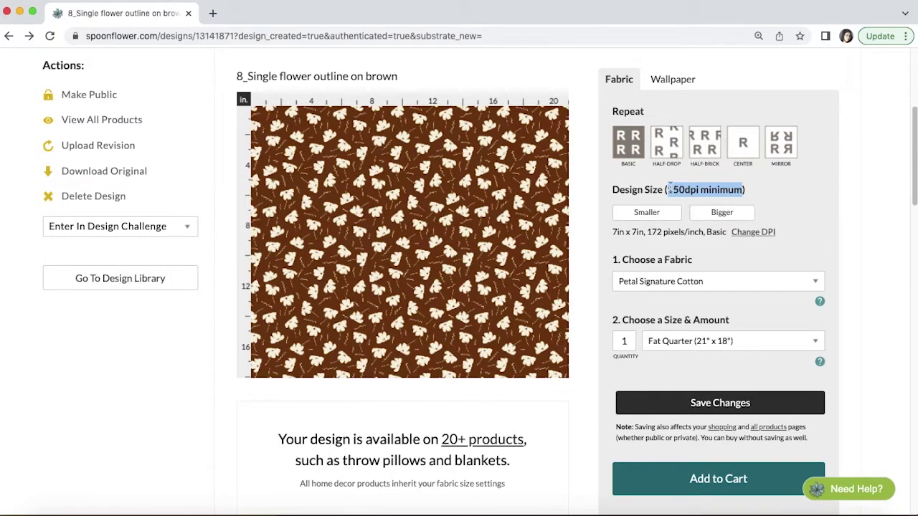
{"action": "left_click_drag", "start_coordinate": [666, 190], "coordinate": [741, 189]}
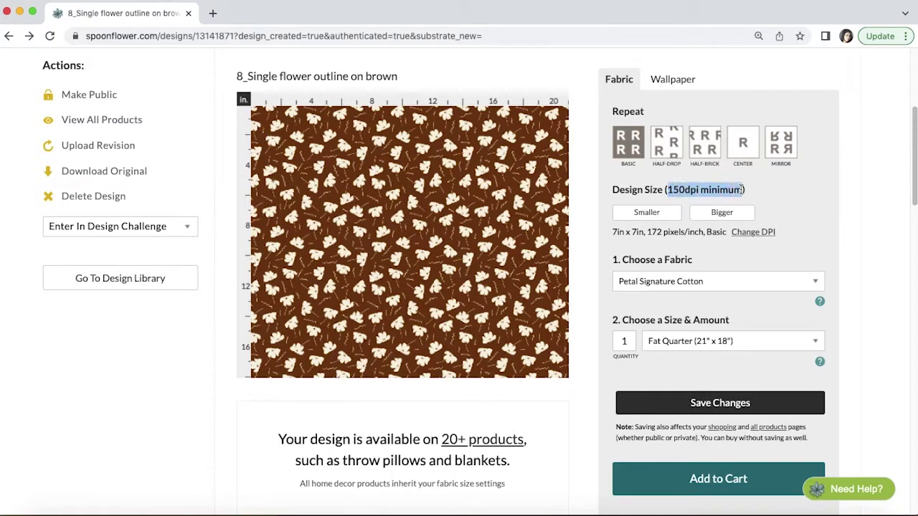
{"action": "left_click", "coordinate": [655, 213]}
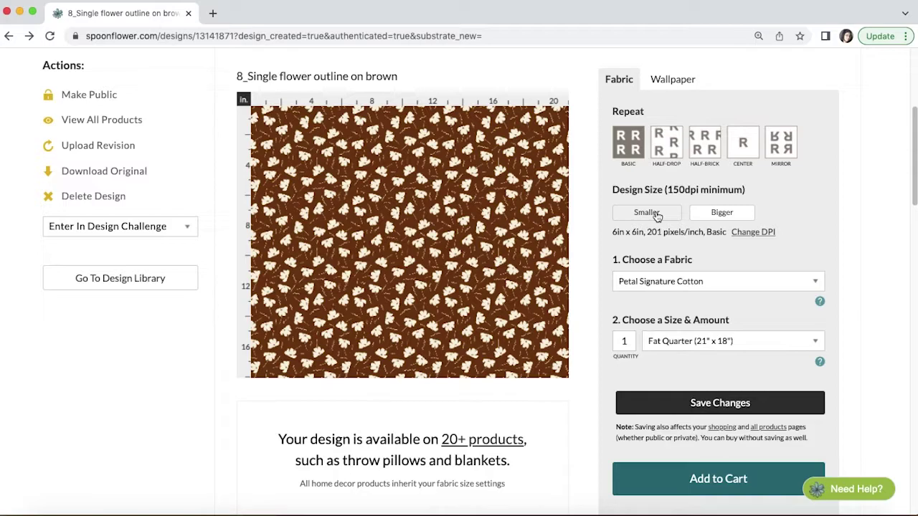
{"action": "left_click", "coordinate": [655, 213]}
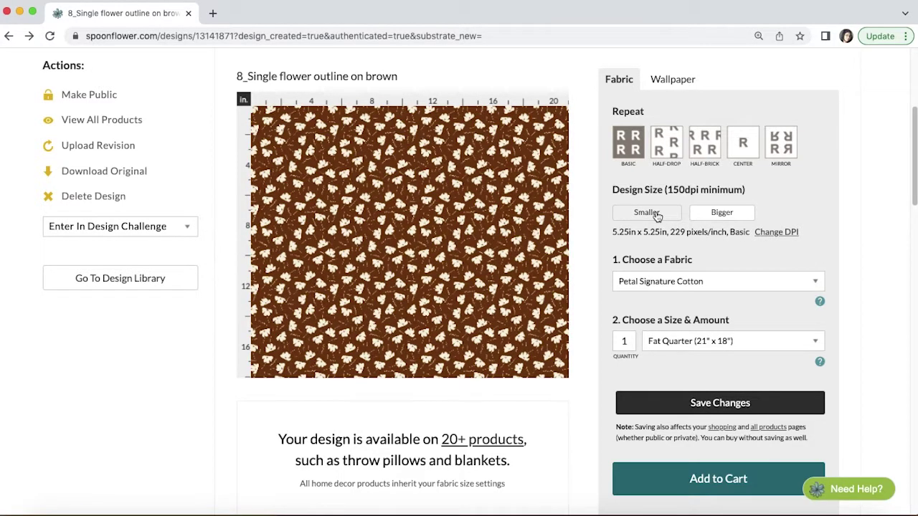
{"action": "left_click", "coordinate": [655, 213]}
{"action": "double_click", "coordinate": [717, 214]}
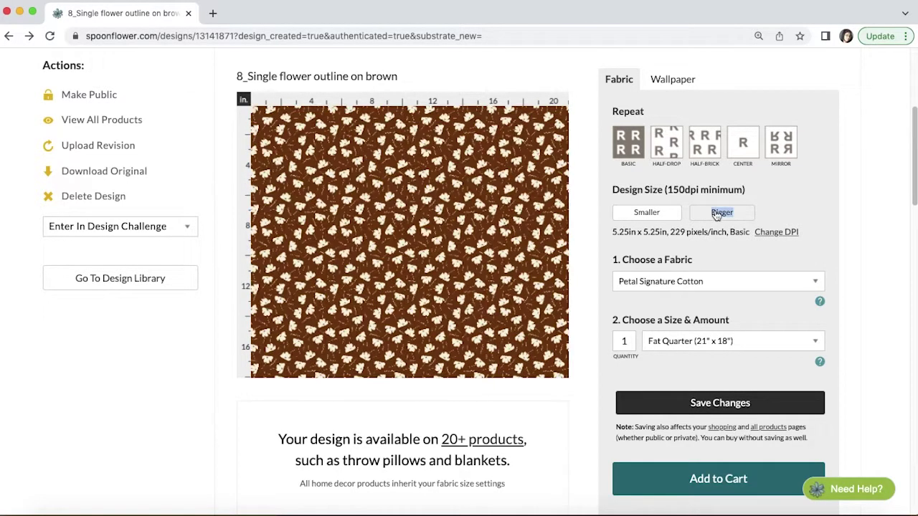
{"action": "left_click", "coordinate": [717, 214]}
{"action": "left_click", "coordinate": [717, 214]}
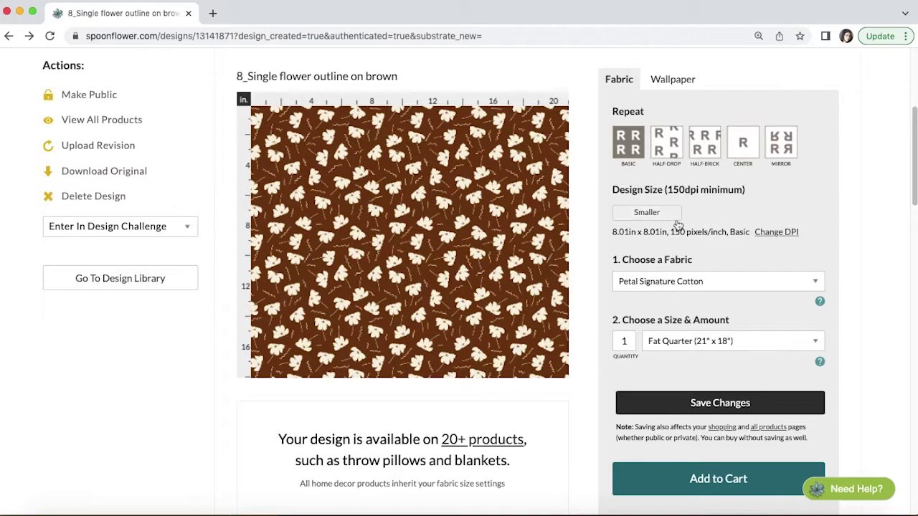
- Compare the design's current size and pixels-per-inch value with the 150dpi minimum
{"action": "left_click_drag", "start_coordinate": [618, 239], "coordinate": [731, 244]}
{"action": "left_click", "coordinate": [731, 246]}
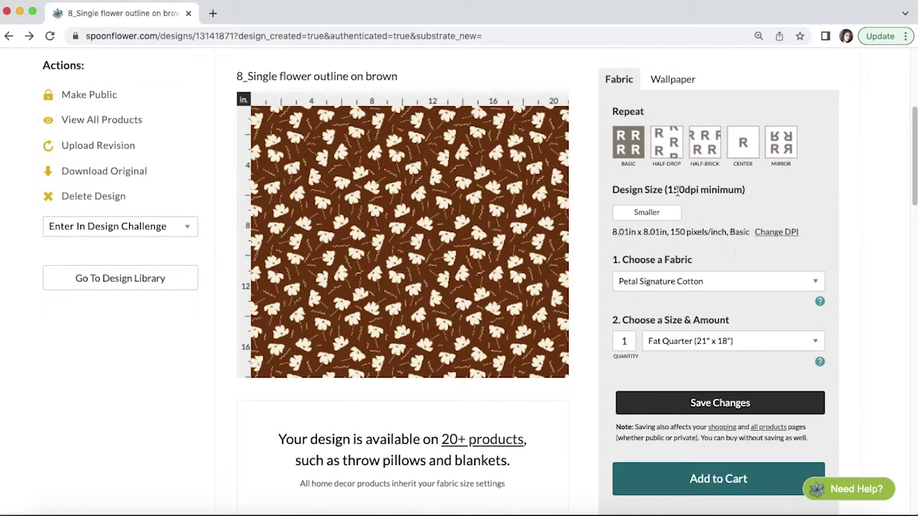
{"action": "left_click_drag", "start_coordinate": [676, 189], "coordinate": [727, 188]}
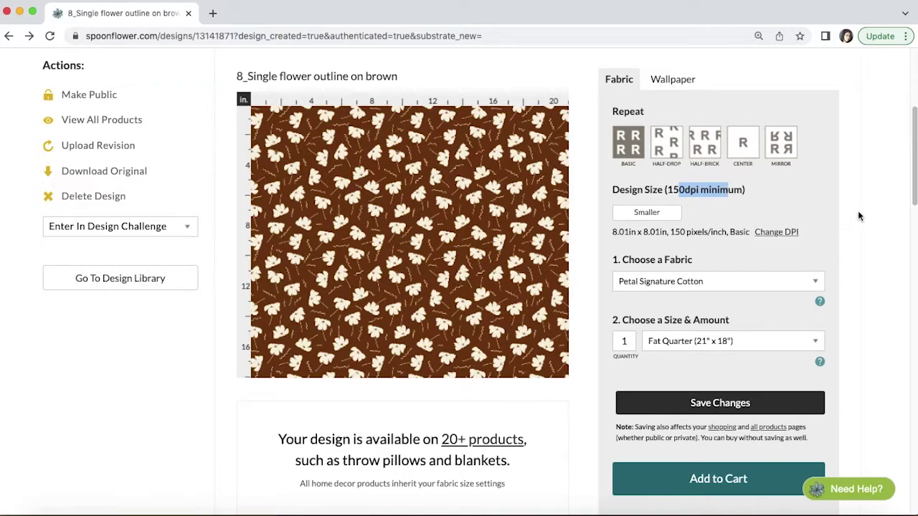
{"action": "left_click", "coordinate": [681, 189]}
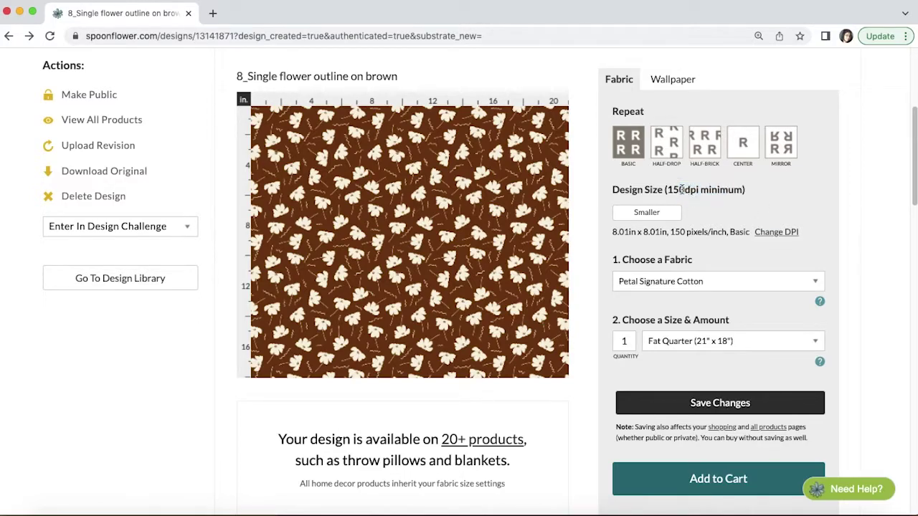
{"action": "left_click_drag", "start_coordinate": [681, 190], "coordinate": [727, 190]}
{"action": "left_click_drag", "start_coordinate": [691, 231], "coordinate": [726, 232]}
- Add the design to the "Fill a yard project" collection in the Marketing & Selling details
{"action": "scroll", "coordinate": [859, 214], "scroll_direction": "down", "scroll_amount": 10}
{"action": "scroll", "coordinate": [860, 215], "scroll_direction": "up", "scroll_amount": 12}
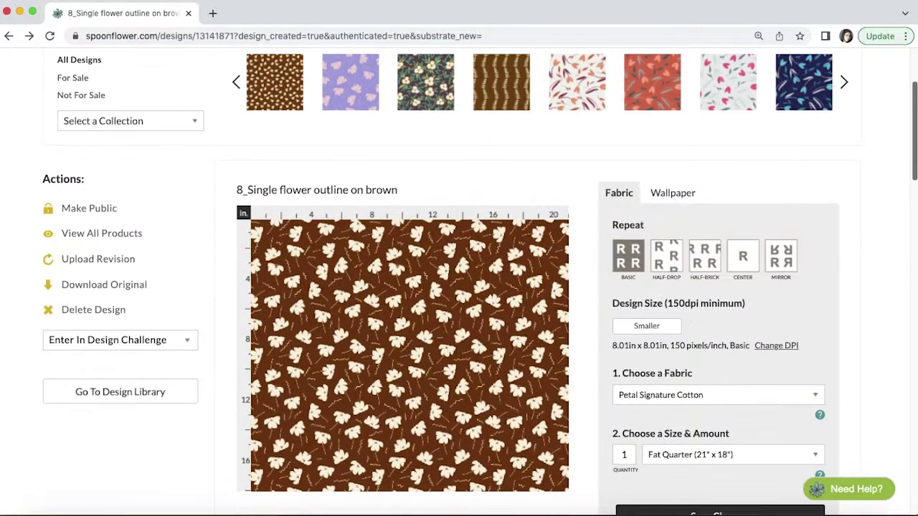
{"action": "scroll", "coordinate": [860, 214], "scroll_direction": "down", "scroll_amount": 2}
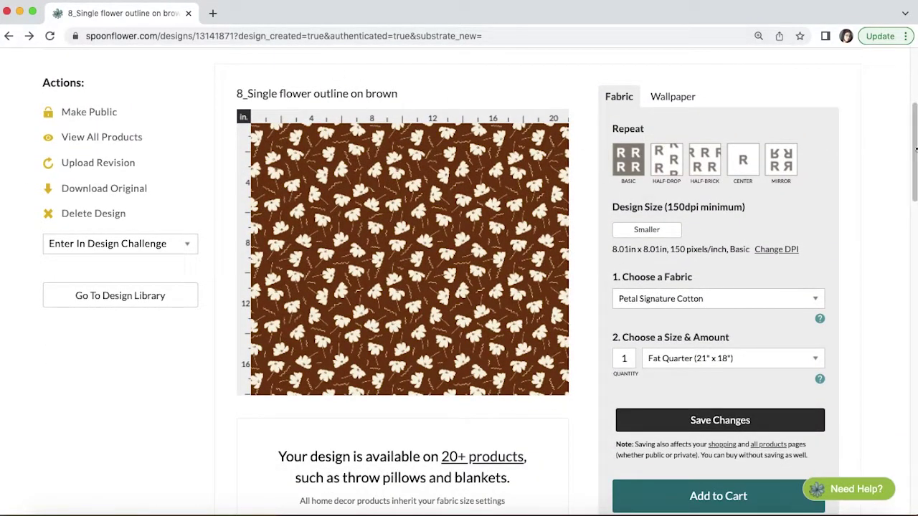
{"action": "scroll", "coordinate": [916, 141], "scroll_direction": "down", "scroll_amount": 2}
{"action": "scroll", "coordinate": [916, 141], "scroll_direction": "down", "scroll_amount": 10}
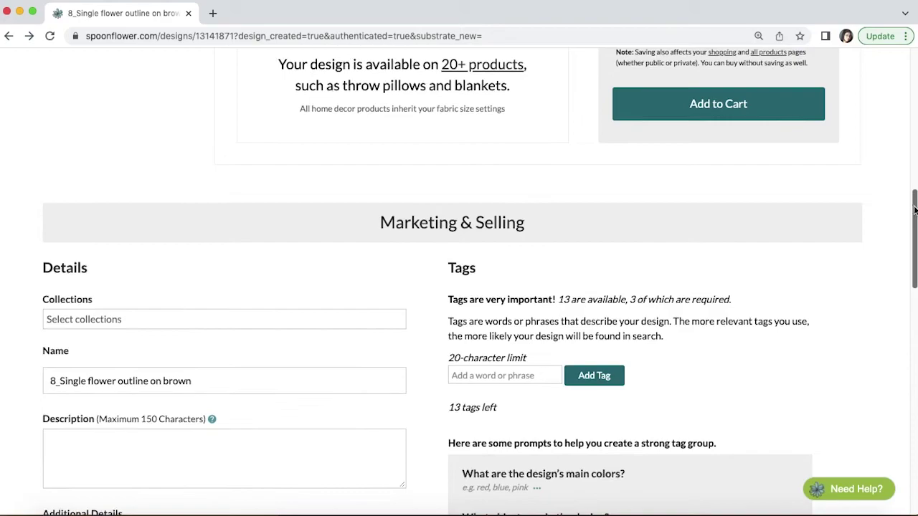
{"action": "scroll", "coordinate": [916, 141], "scroll_direction": "down", "scroll_amount": 1}
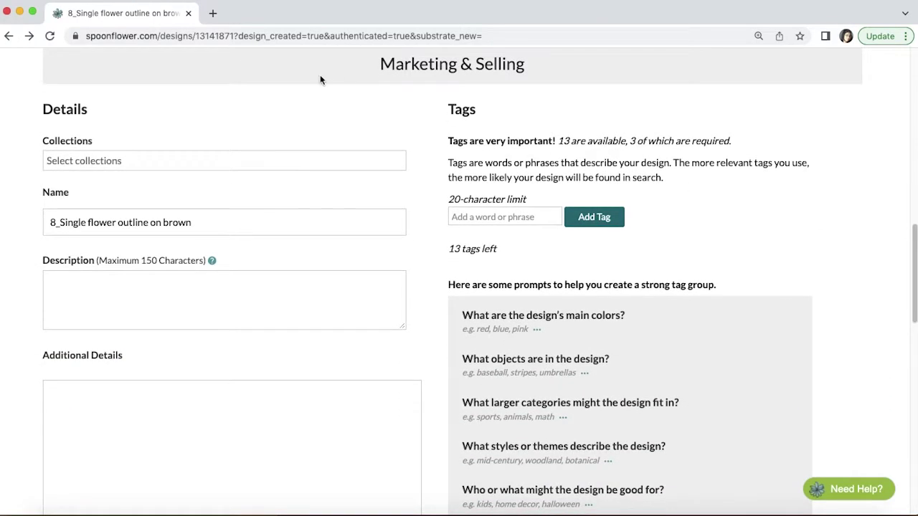
{"action": "left_click", "coordinate": [55, 159]}
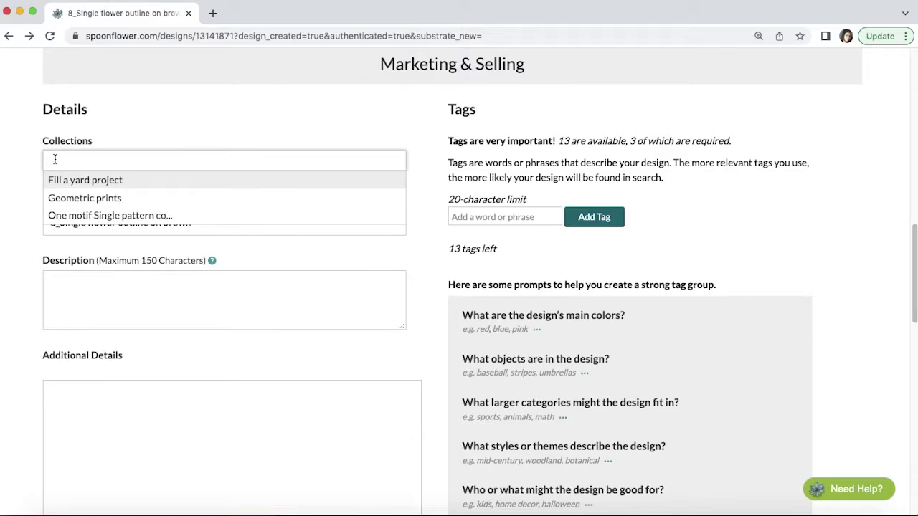
{"action": "left_click", "coordinate": [66, 180]}
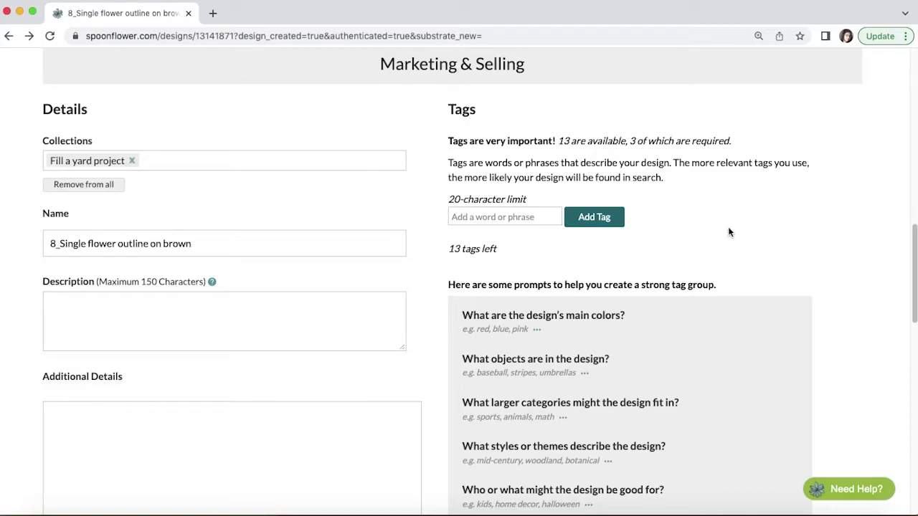
- Review the design's preview, repeat, size and fabric options together with the note about saving changes
{"action": "scroll", "coordinate": [788, 208], "scroll_direction": "up", "scroll_amount": 10}
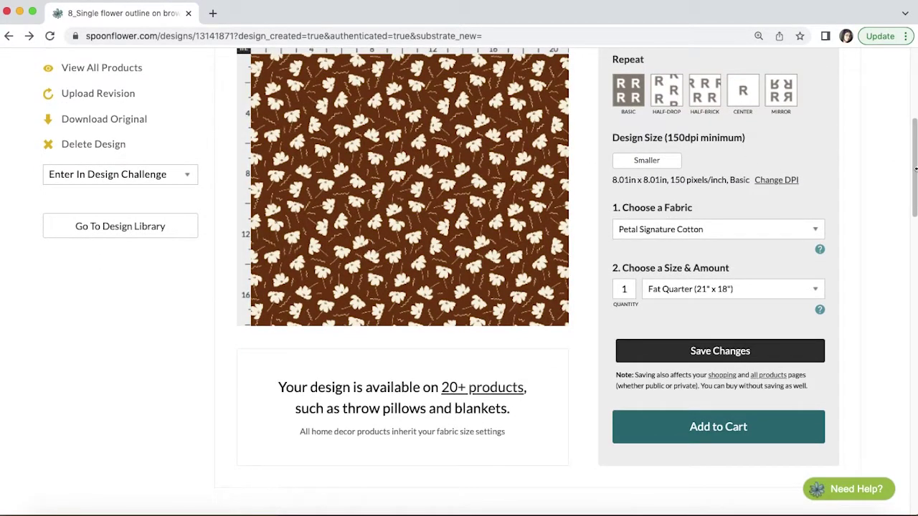
{"action": "scroll", "coordinate": [914, 154], "scroll_direction": "up", "scroll_amount": 1}
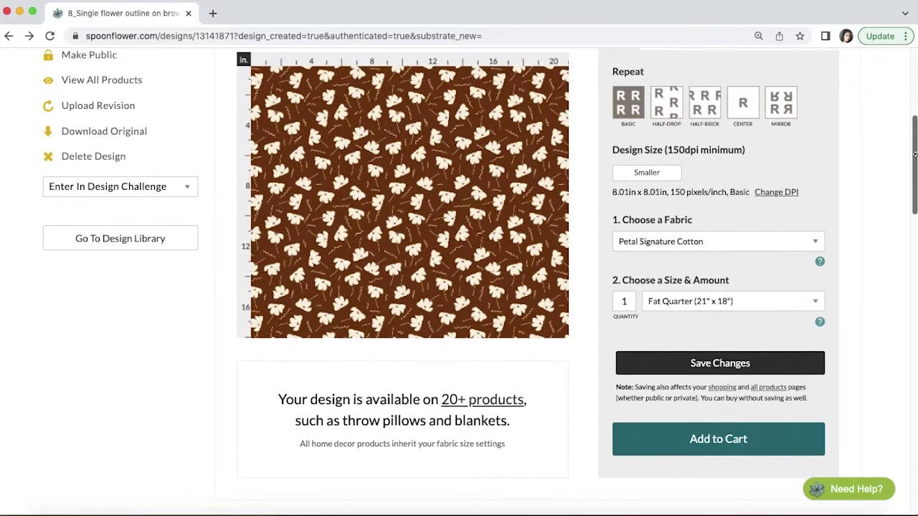
{"action": "scroll", "coordinate": [916, 156], "scroll_direction": "down", "scroll_amount": 1}
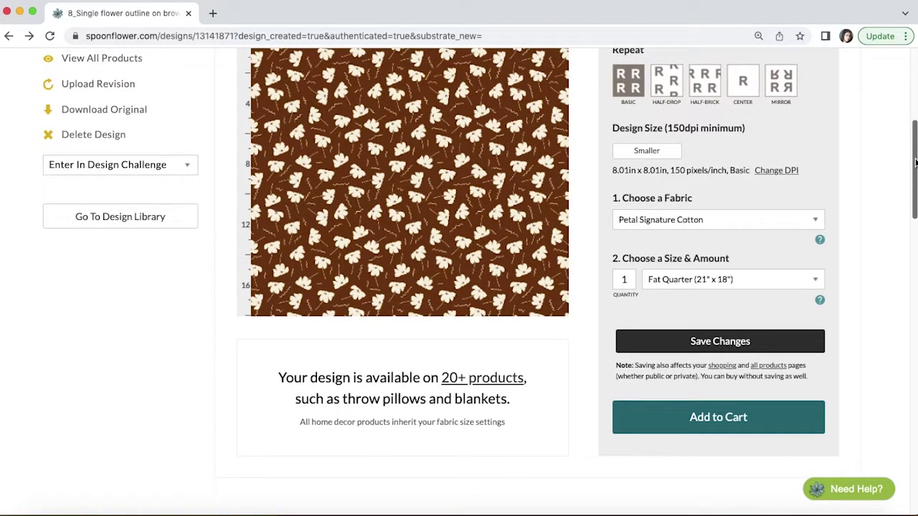
{"action": "scroll", "coordinate": [907, 143], "scroll_direction": "up", "scroll_amount": 2}
{"action": "scroll", "coordinate": [915, 144], "scroll_direction": "down", "scroll_amount": 2}
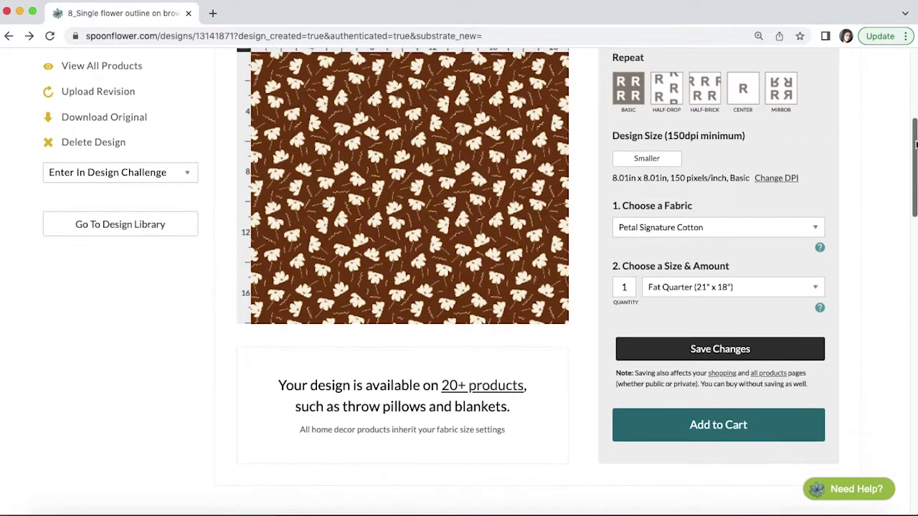
{"action": "scroll", "coordinate": [915, 145], "scroll_direction": "down", "scroll_amount": 2}
{"action": "scroll", "coordinate": [914, 165], "scroll_direction": "up", "scroll_amount": 1}
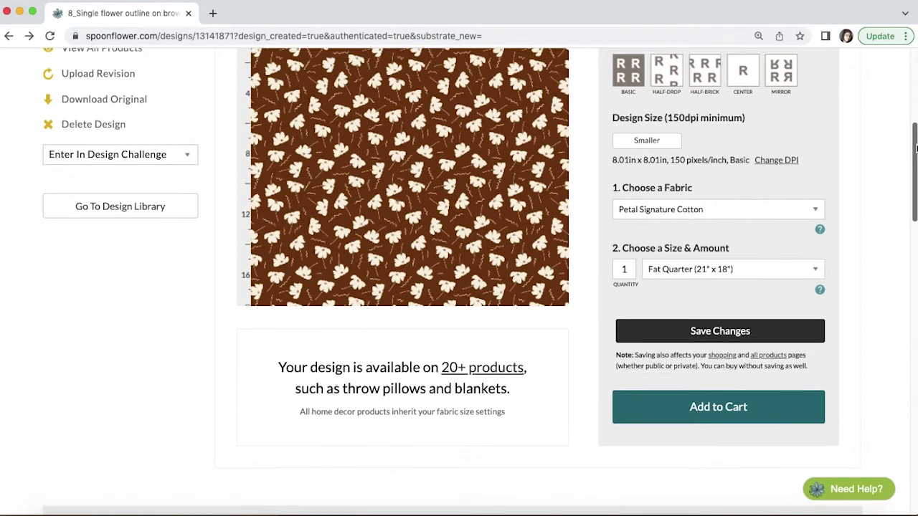
- Name the design "Single flower outline on brown" and describe it as "This print for kids wear or home decor etc. Perfect for summer or any other season."
{"action": "left_click_drag", "start_coordinate": [915, 172], "coordinate": [915, 298]}
{"action": "scroll", "coordinate": [915, 297], "scroll_direction": "up", "scroll_amount": 2}
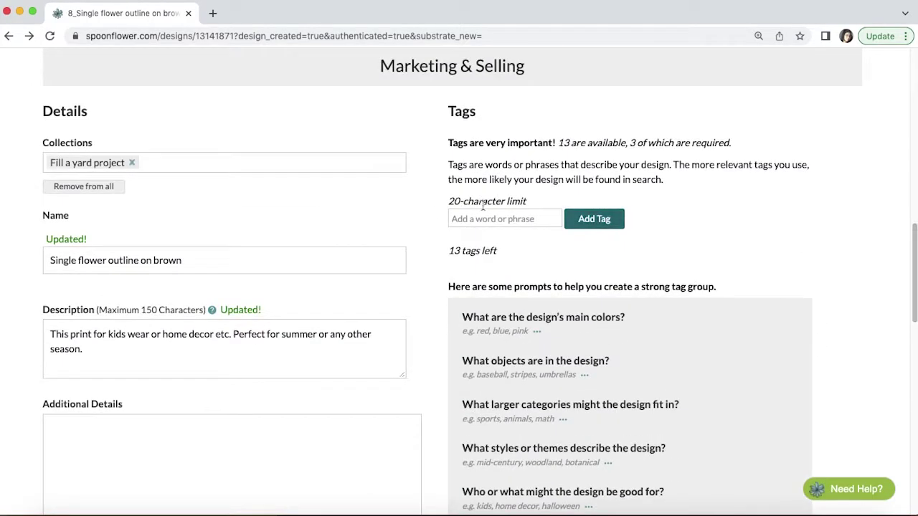
{"action": "left_click", "coordinate": [468, 219]}
- Use the Swatch view as the design's thumbnail and include the design in the public gallery
{"action": "left_click", "coordinate": [915, 229]}
{"action": "left_click_drag", "start_coordinate": [916, 230], "coordinate": [915, 340]}
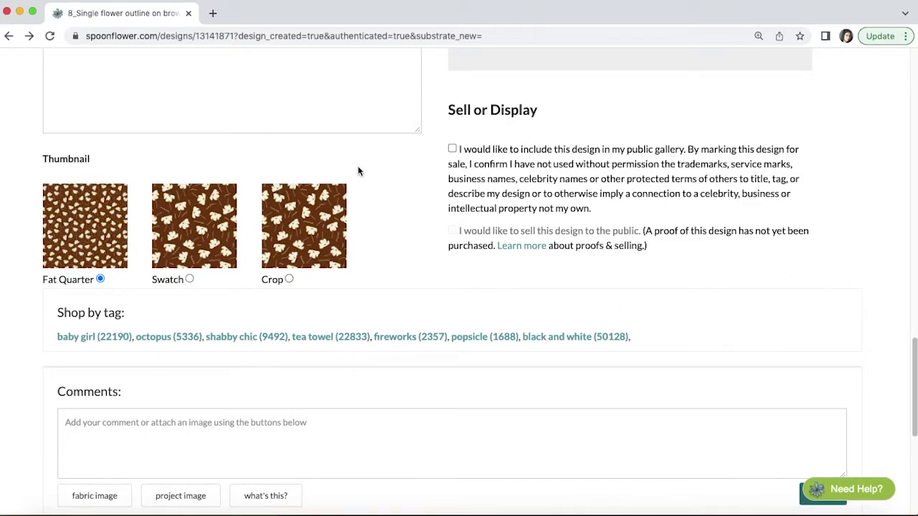
{"action": "left_click", "coordinate": [189, 279]}
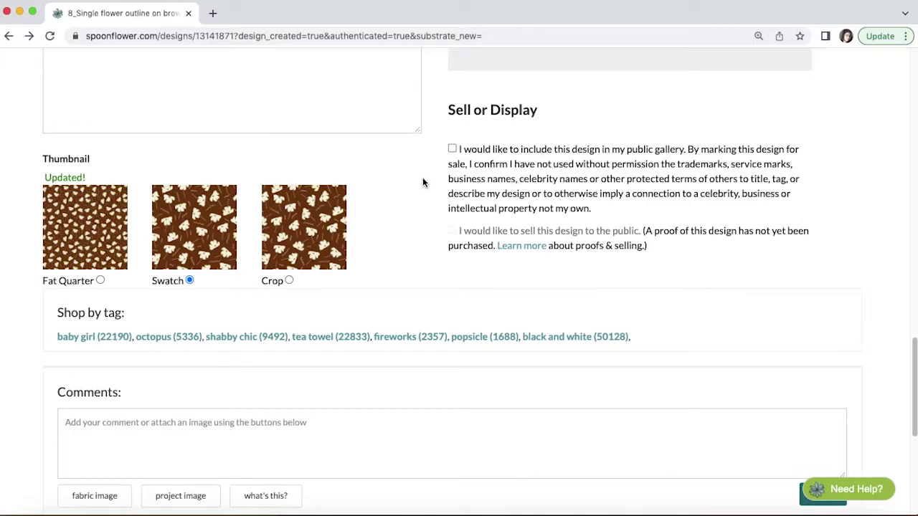
{"action": "left_click", "coordinate": [453, 149]}
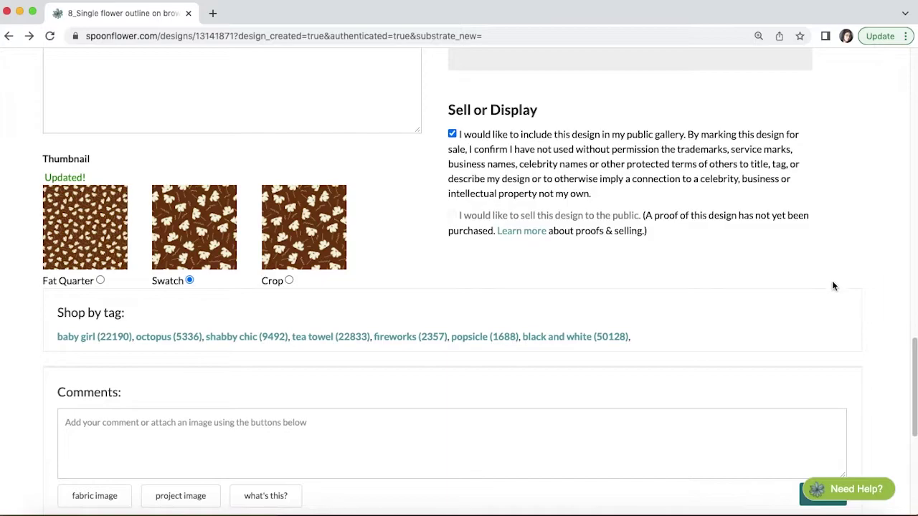
{"action": "left_click_drag", "start_coordinate": [435, 221], "coordinate": [482, 244]}
{"action": "left_click", "coordinate": [439, 215]}
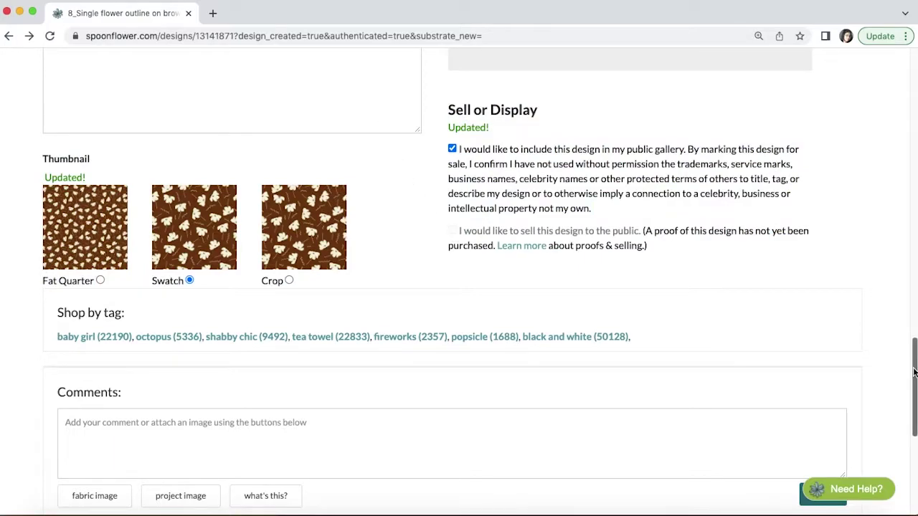
- Review the design's size and fabric settings, thumbnail choice and Sell or Display options through to the comments section
{"action": "scroll", "coordinate": [387, 135], "scroll_direction": "up", "scroll_amount": 15}
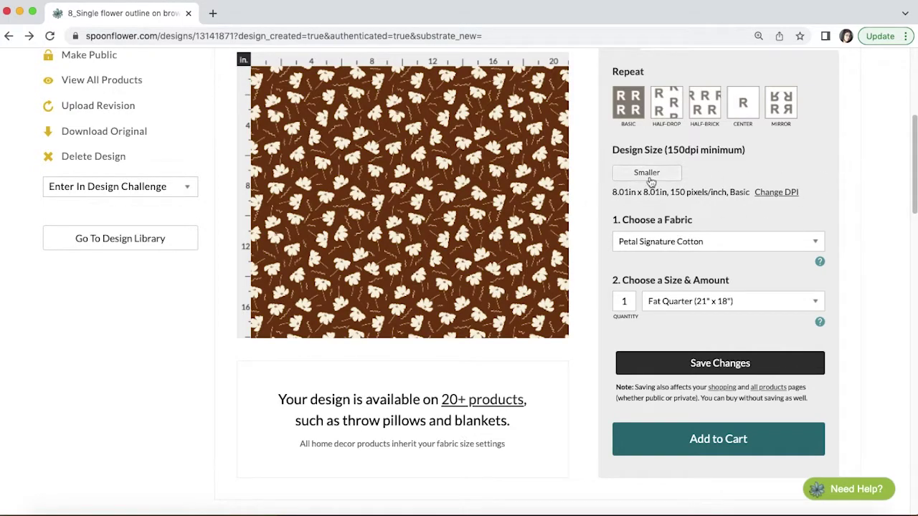
{"action": "mouse_move", "coordinate": [914, 166]}
{"action": "left_mouse_down"}
{"action": "mouse_move", "coordinate": [915, 355]}
{"action": "mouse_move", "coordinate": [912, 166]}
{"action": "left_mouse_up"}
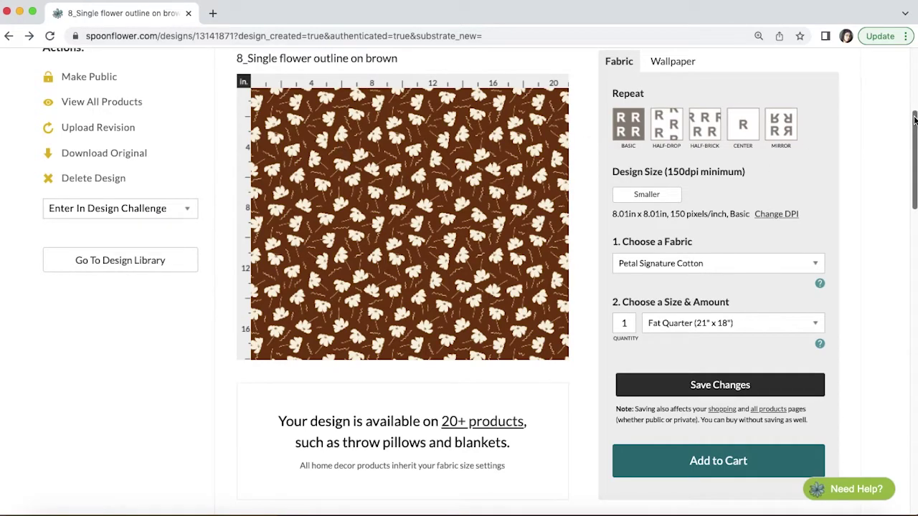
{"action": "left_click_drag", "start_coordinate": [912, 113], "coordinate": [913, 270]}
{"action": "scroll", "coordinate": [705, 161], "scroll_direction": "down", "scroll_amount": 5}
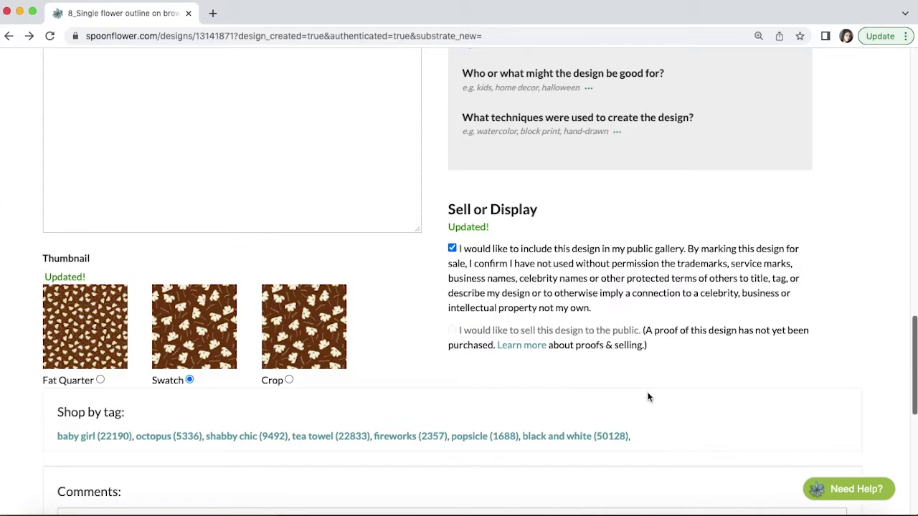
{"action": "left_click_drag", "start_coordinate": [914, 345], "coordinate": [915, 405]}
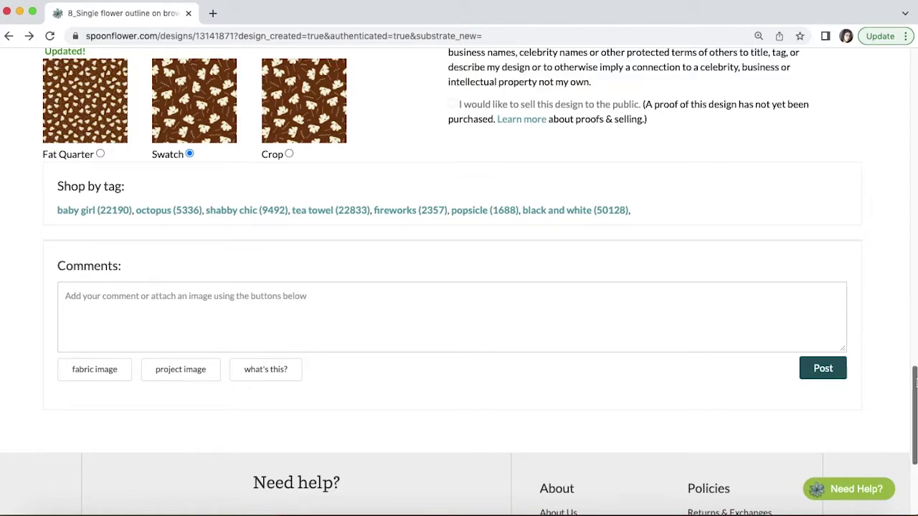
{"action": "scroll", "coordinate": [916, 378], "scroll_direction": "up", "scroll_amount": 5}
{"action": "scroll", "coordinate": [914, 371], "scroll_direction": "down", "scroll_amount": 10}
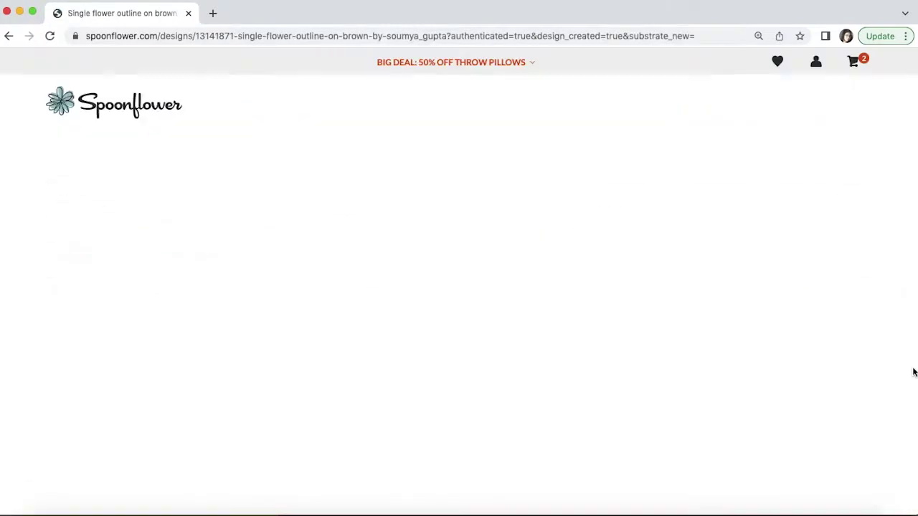
- Copy the design's description text into the Additional Details field
{"action": "scroll", "coordinate": [897, 364], "scroll_direction": "down", "scroll_amount": 5}
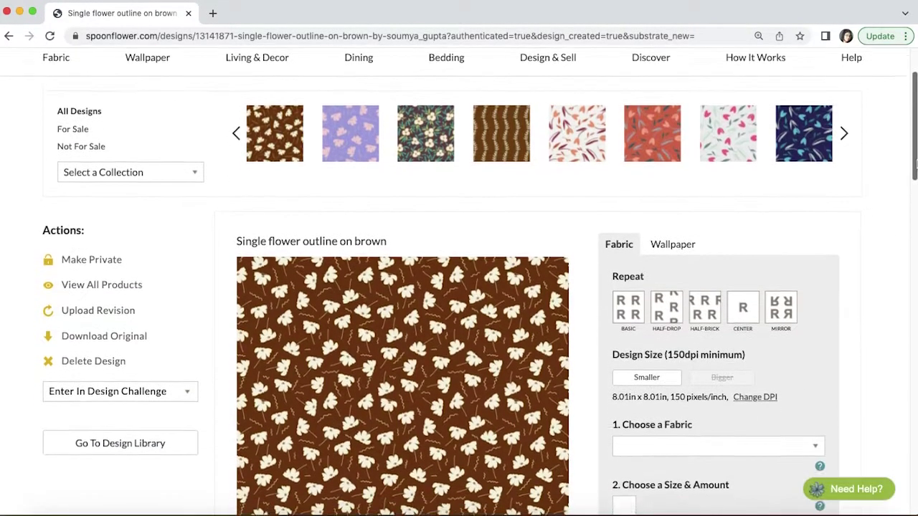
{"action": "scroll", "coordinate": [915, 223], "scroll_direction": "down", "scroll_amount": 3}
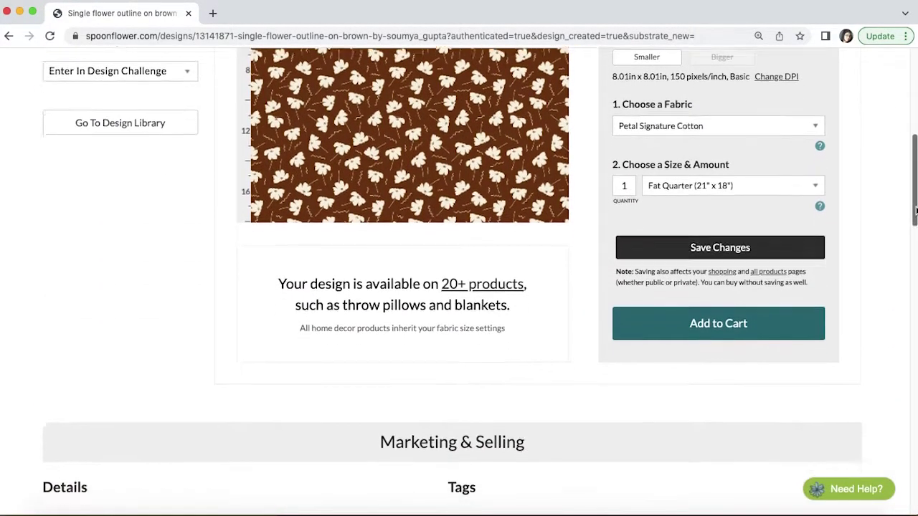
{"action": "scroll", "coordinate": [915, 219], "scroll_direction": "down", "scroll_amount": 2}
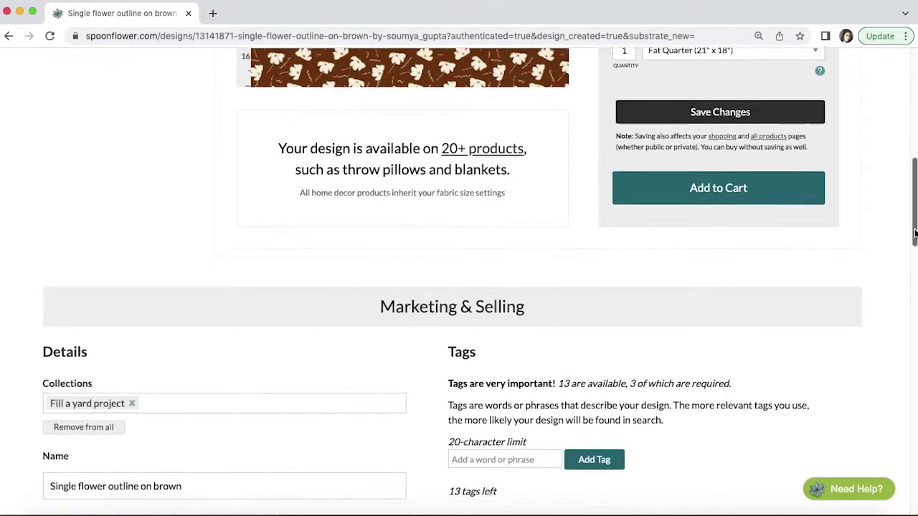
{"action": "scroll", "coordinate": [913, 217], "scroll_direction": "up", "scroll_amount": 2}
{"action": "left_click_drag", "start_coordinate": [913, 216], "coordinate": [914, 313]}
{"action": "left_click", "coordinate": [307, 157]}
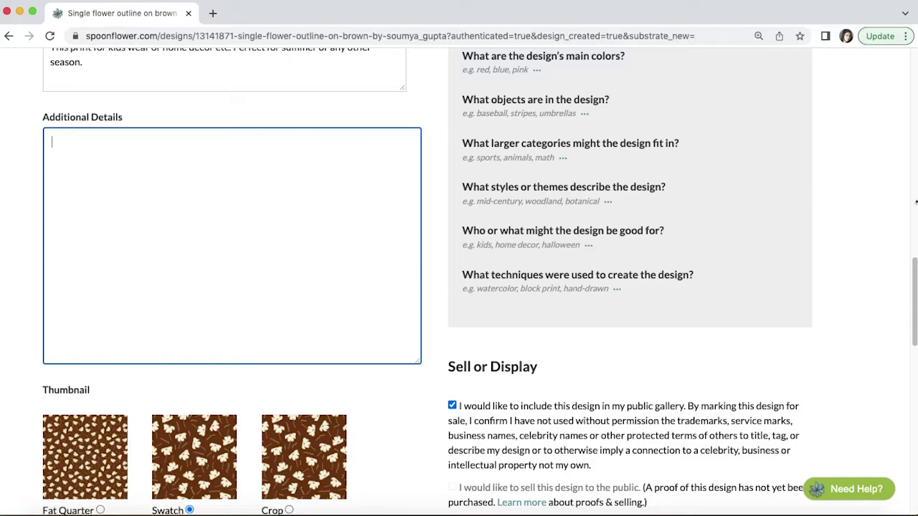
{"action": "left_click", "coordinate": [905, 260]}
{"action": "mouse_move", "coordinate": [914, 271]}
{"action": "left_mouse_down"}
{"action": "mouse_move", "coordinate": [914, 330]}
{"action": "mouse_move", "coordinate": [914, 262]}
{"action": "left_mouse_up"}
{"action": "left_click", "coordinate": [322, 208]}
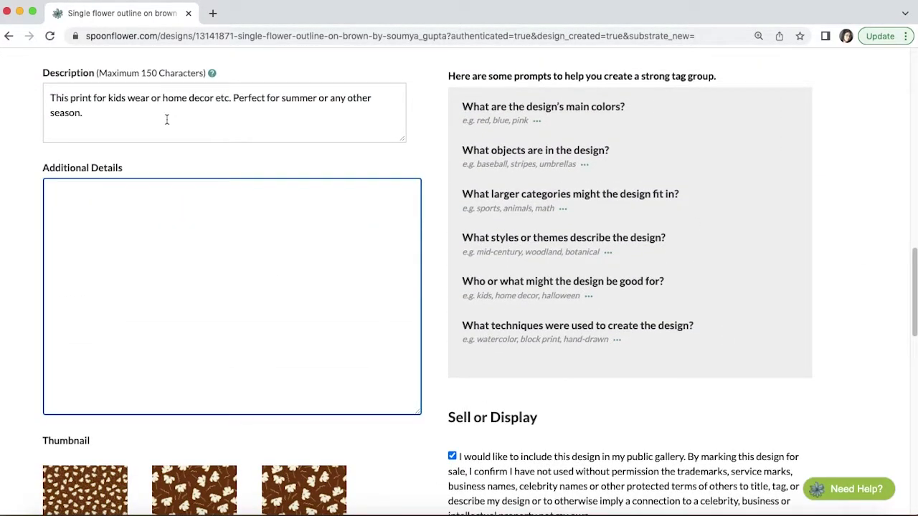
{"action": "left_click_drag", "start_coordinate": [166, 120], "coordinate": [62, 84]}
{"action": "key", "text": "super+c"}
{"action": "left_click", "coordinate": [86, 191]}
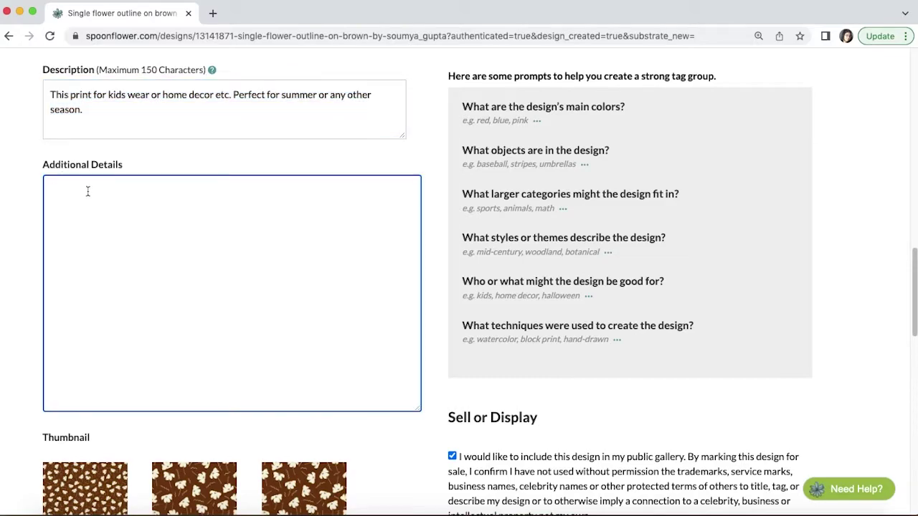
{"action": "key", "text": "super+v"}
- Submit the comment form with the comment left empty, and check the design's fabric settings
{"action": "scroll", "coordinate": [901, 251], "scroll_direction": "down", "scroll_amount": 6}
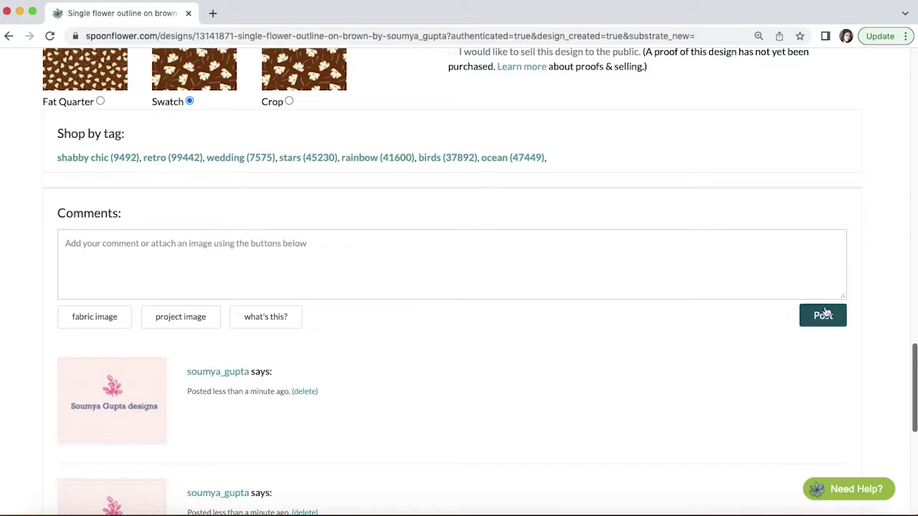
{"action": "left_click", "coordinate": [826, 323]}
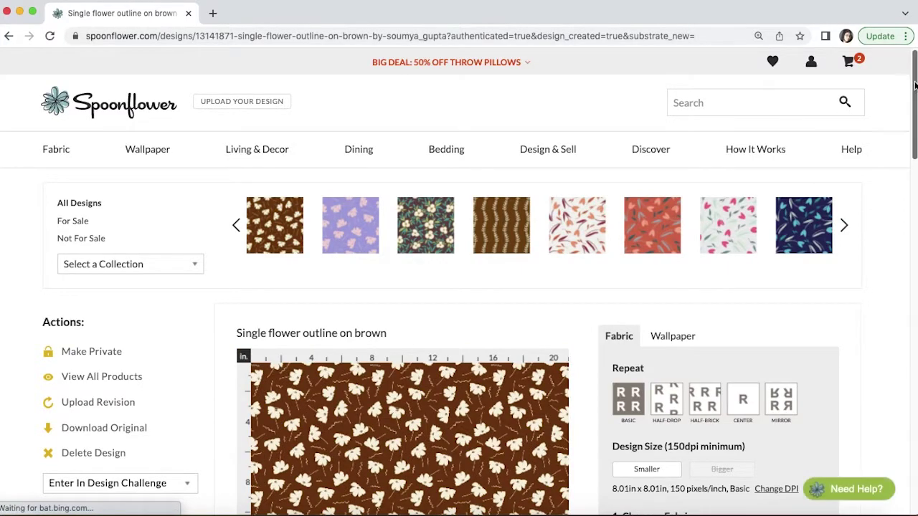
{"action": "left_click_drag", "start_coordinate": [912, 89], "coordinate": [909, 169]}
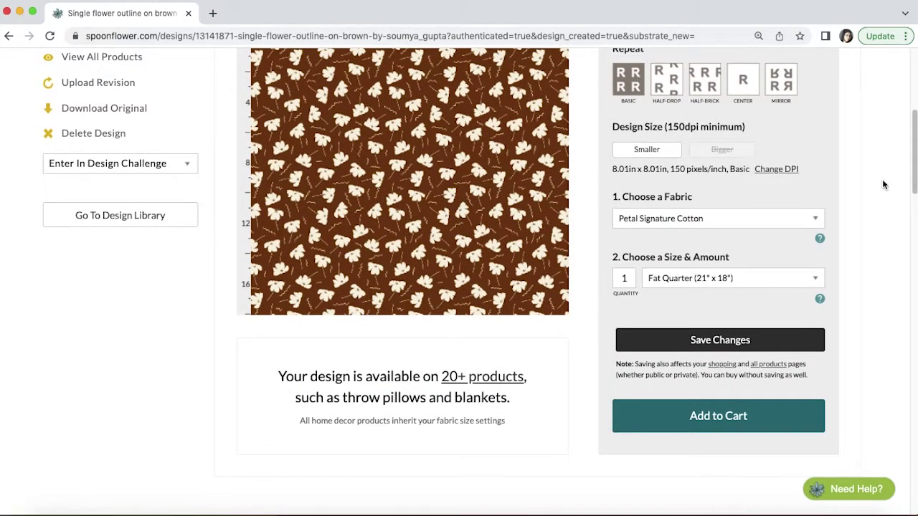